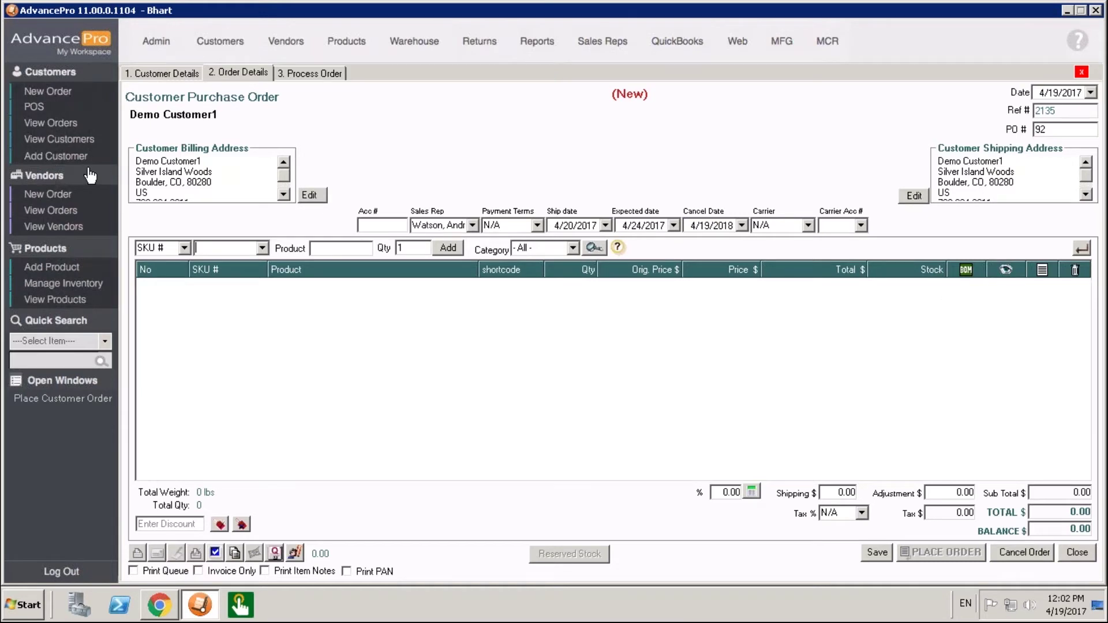
# Step: Add one unit of product DREM001 to the customer purchase order and save it
pyautogui.write('drem001')
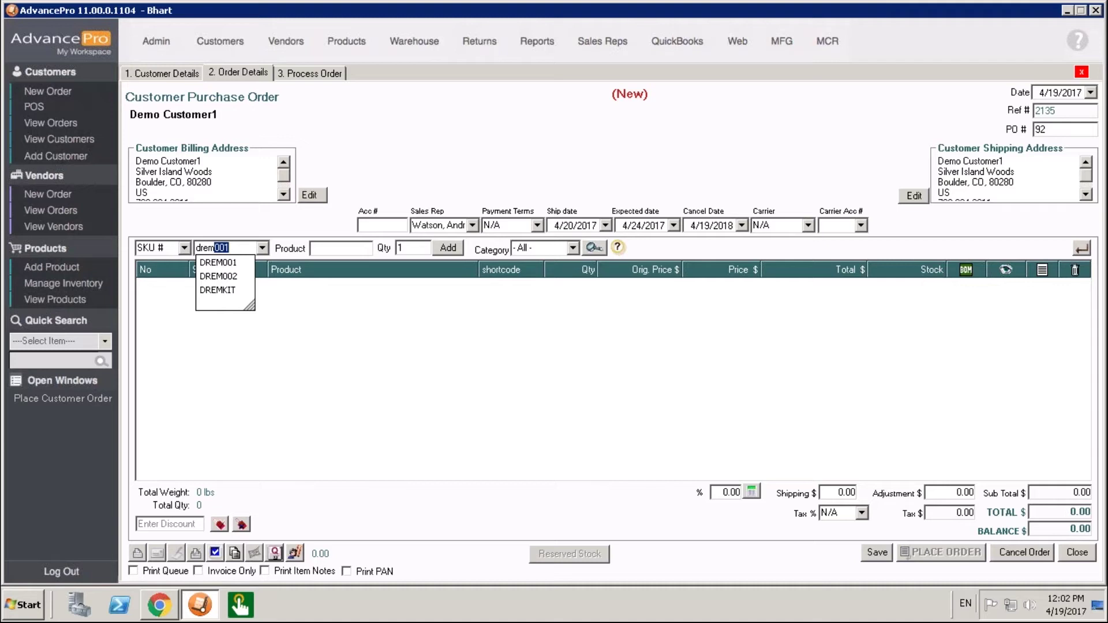
pyautogui.press('Return')
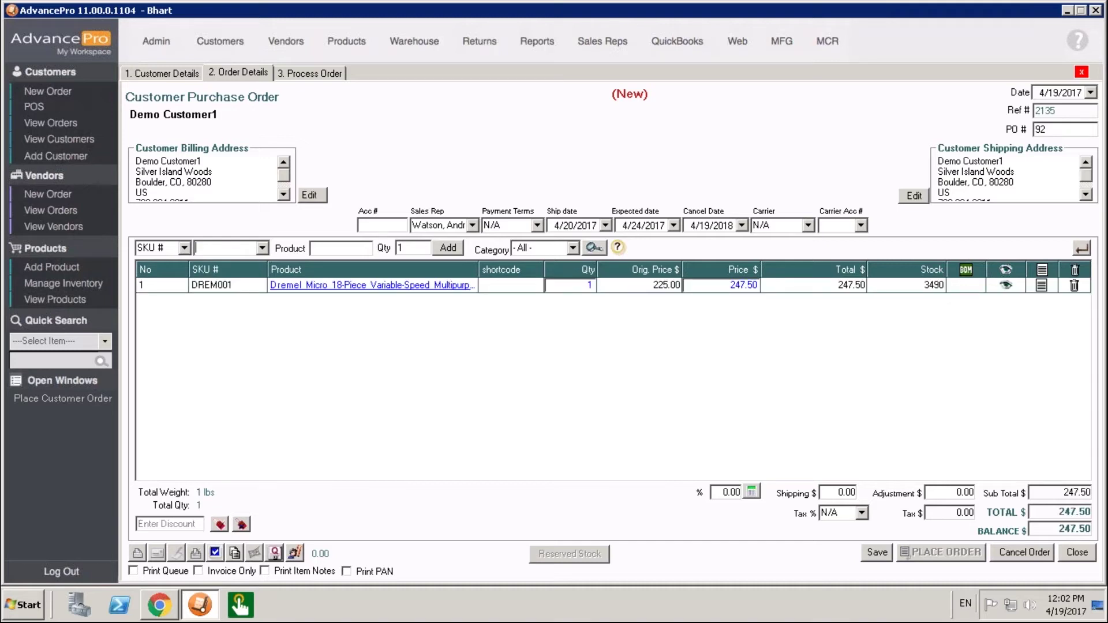
pyautogui.click(876, 553)
# Step: Place the customer order, process it with the unit filled from warehouse stock, and close the order confirmation
pyautogui.click(916, 557)
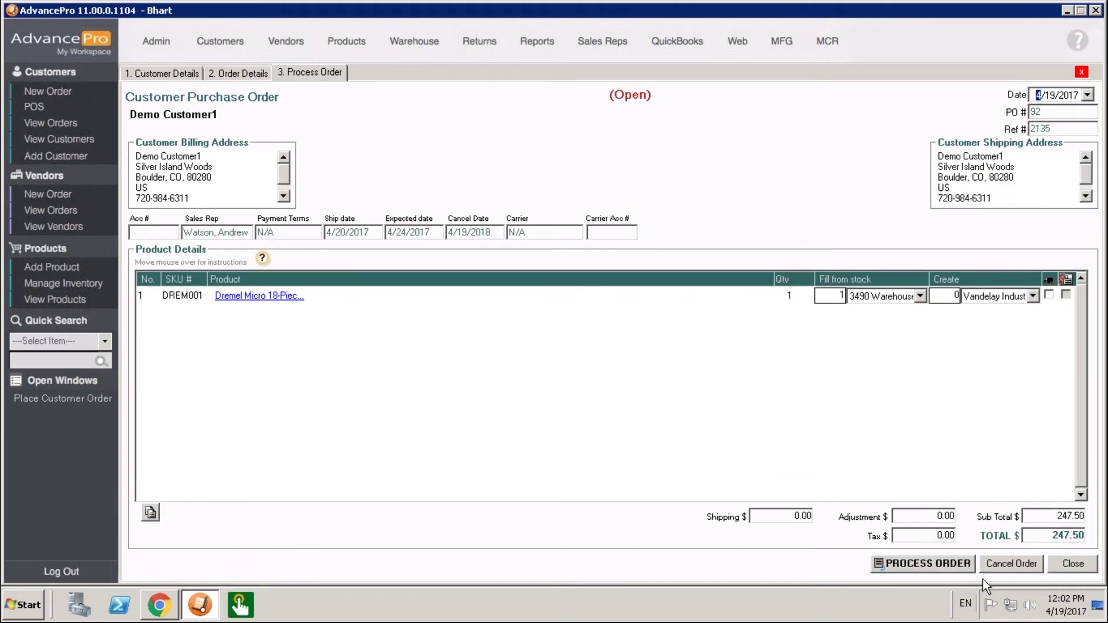
pyautogui.click(924, 570)
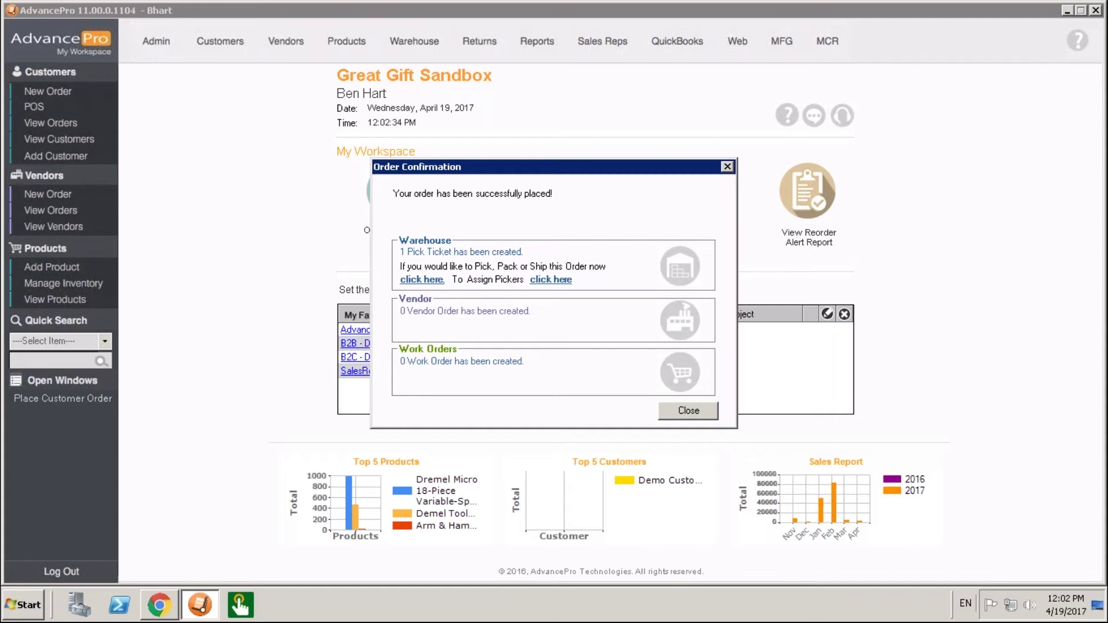
pyautogui.click(705, 412)
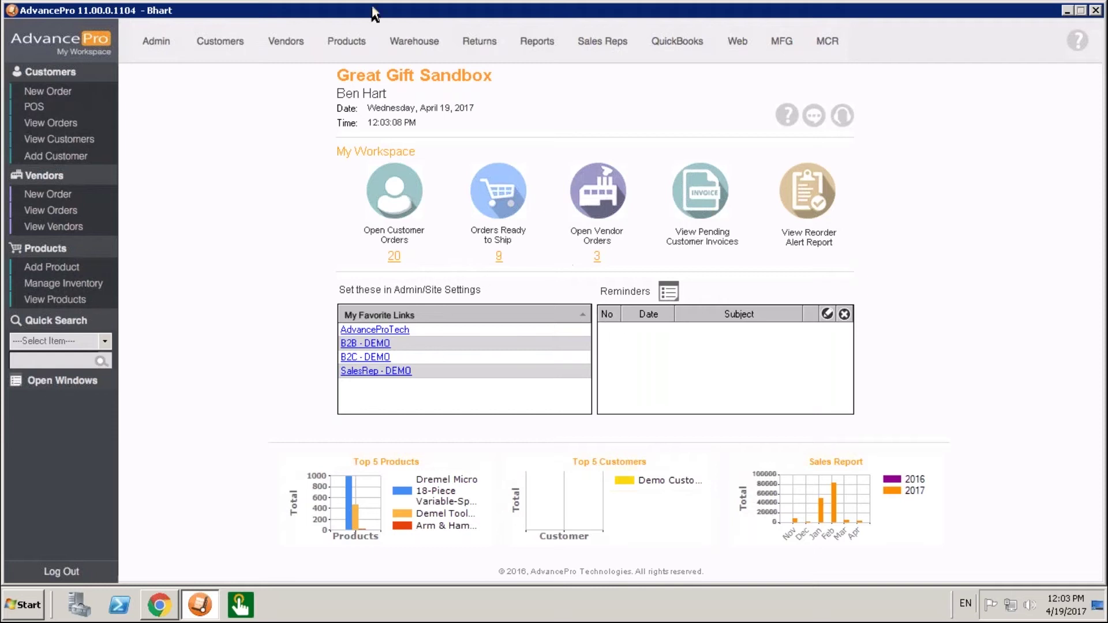
# Step: Open the newest order among the warehouse orders to pick, set its pick quantity to full and save the pick list
pyautogui.click(404, 45)
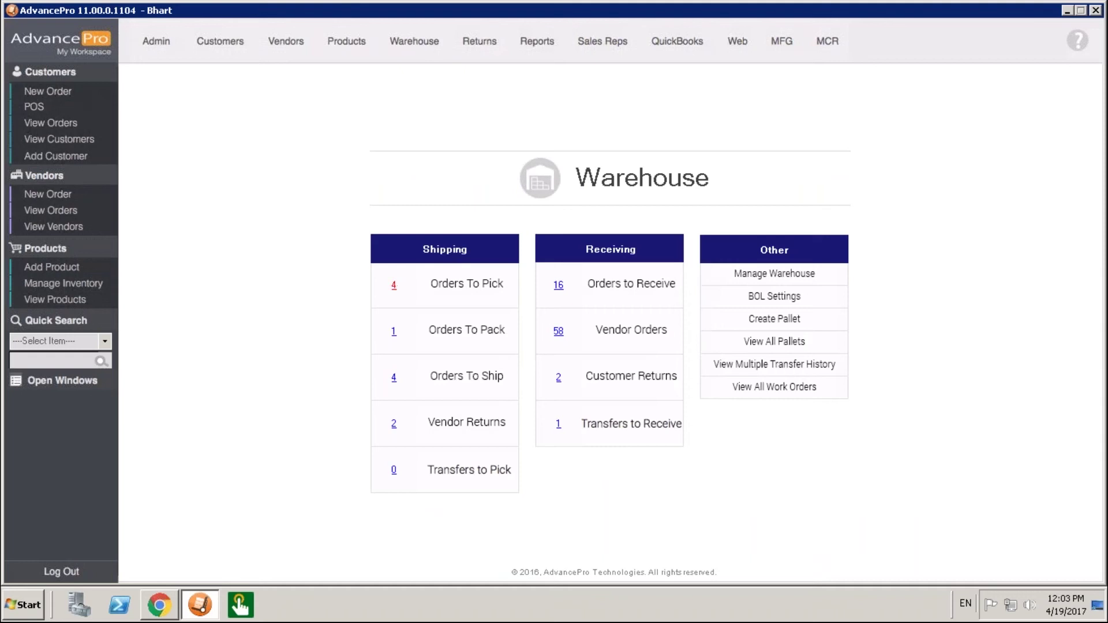
pyautogui.click(394, 285)
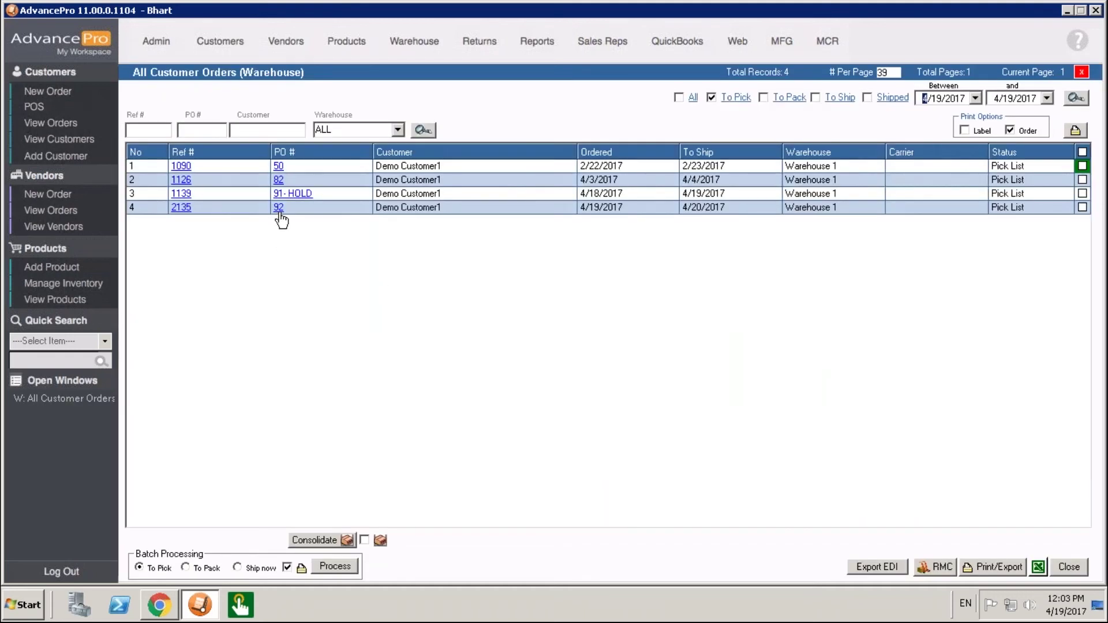
pyautogui.click(280, 213)
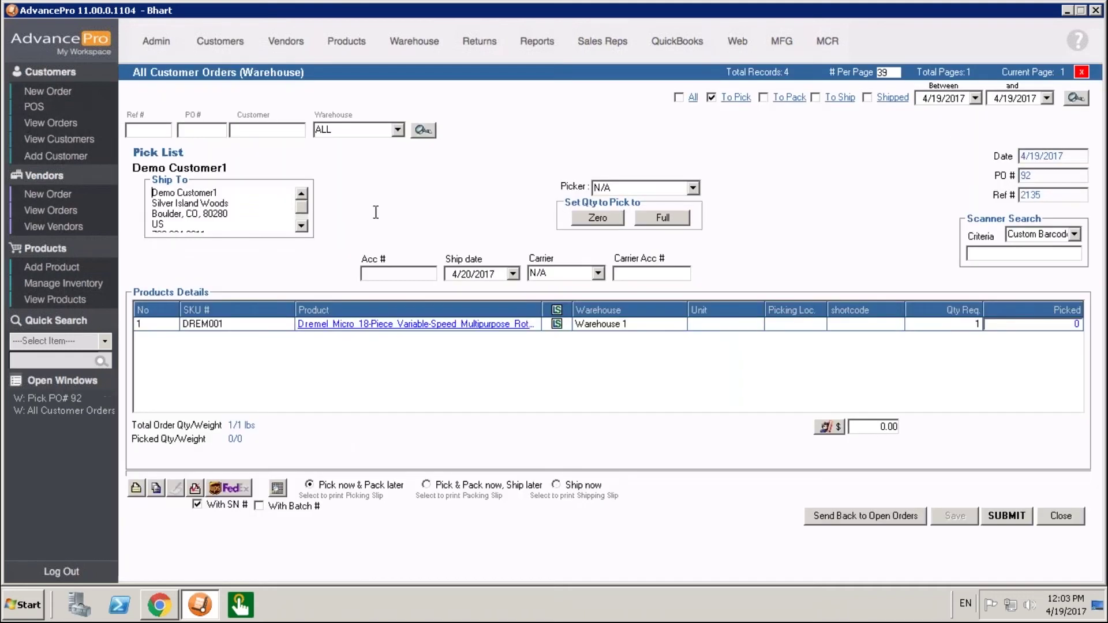
pyautogui.click(669, 218)
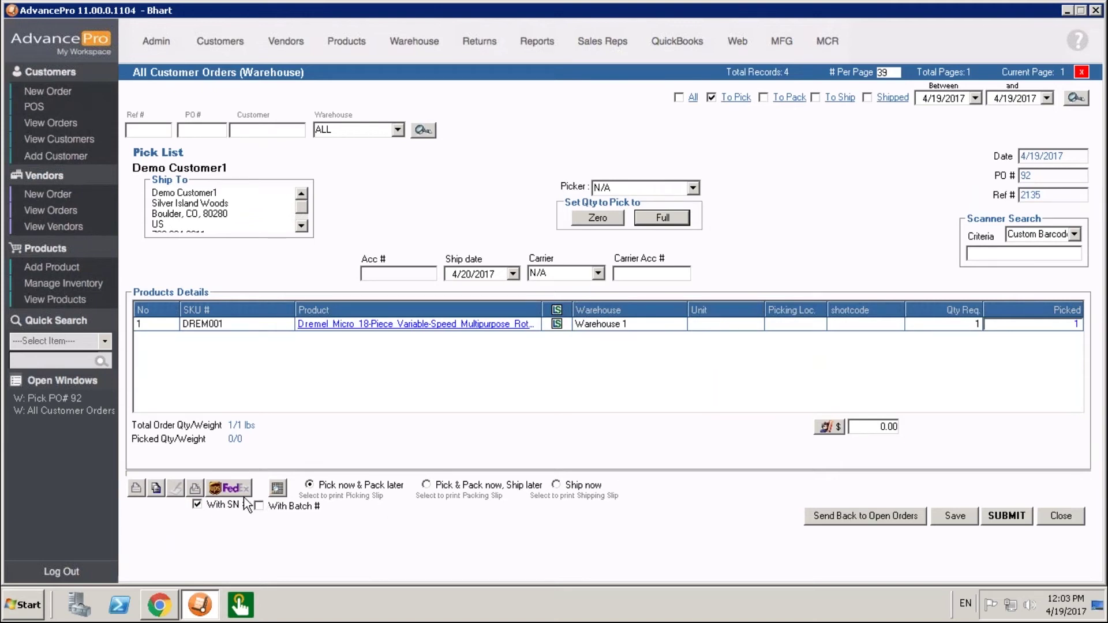
pyautogui.click(948, 515)
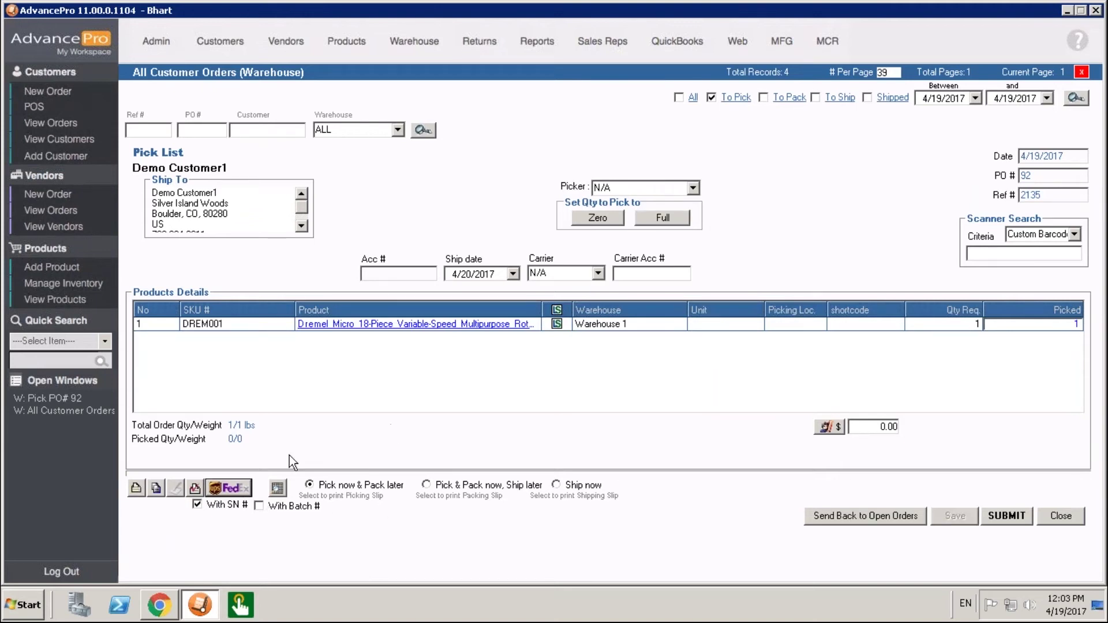
pyautogui.click(237, 489)
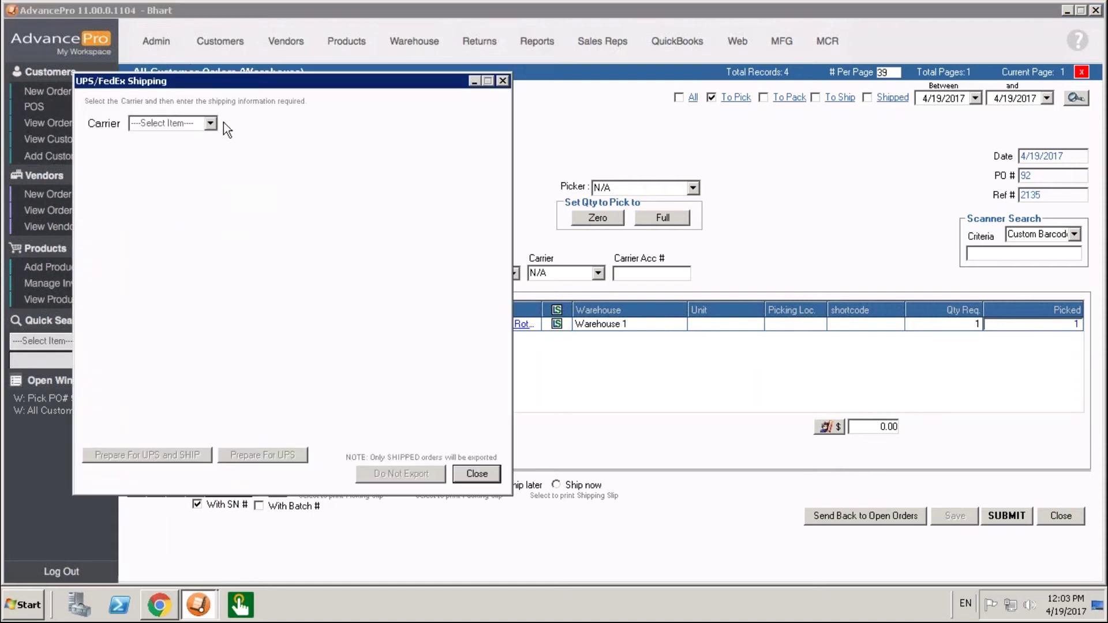
pyautogui.click(213, 122)
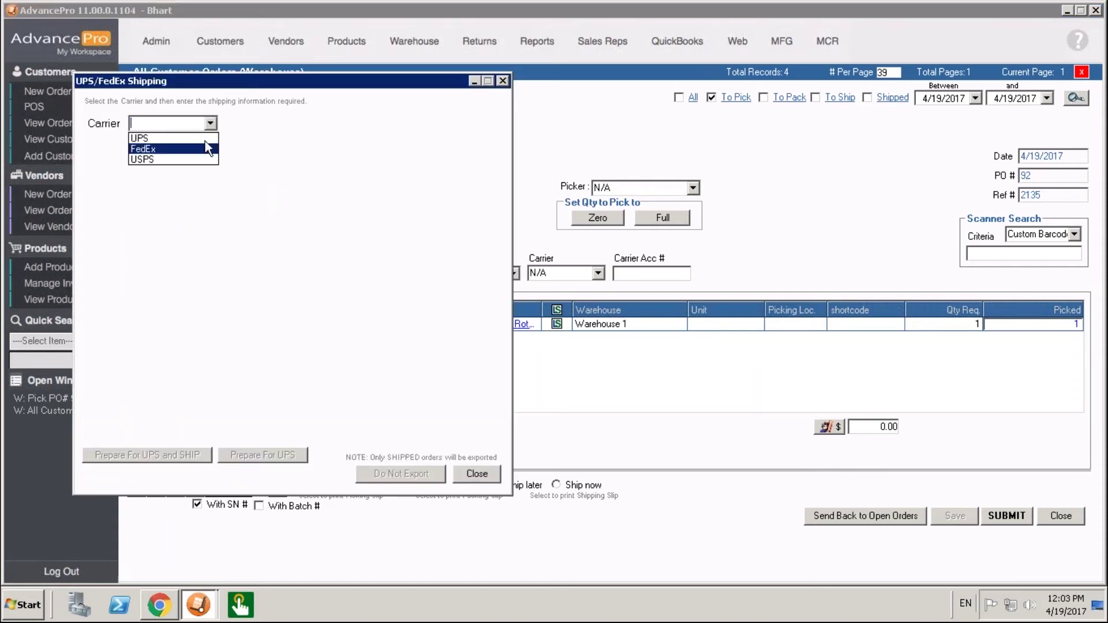
pyautogui.click(206, 139)
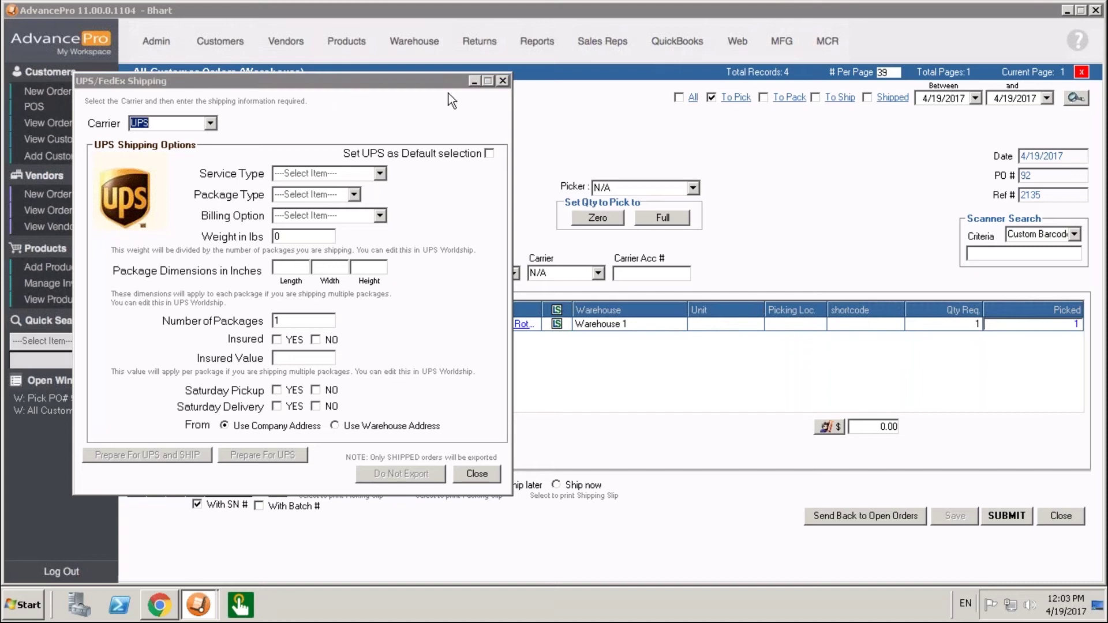
pyautogui.click(504, 81)
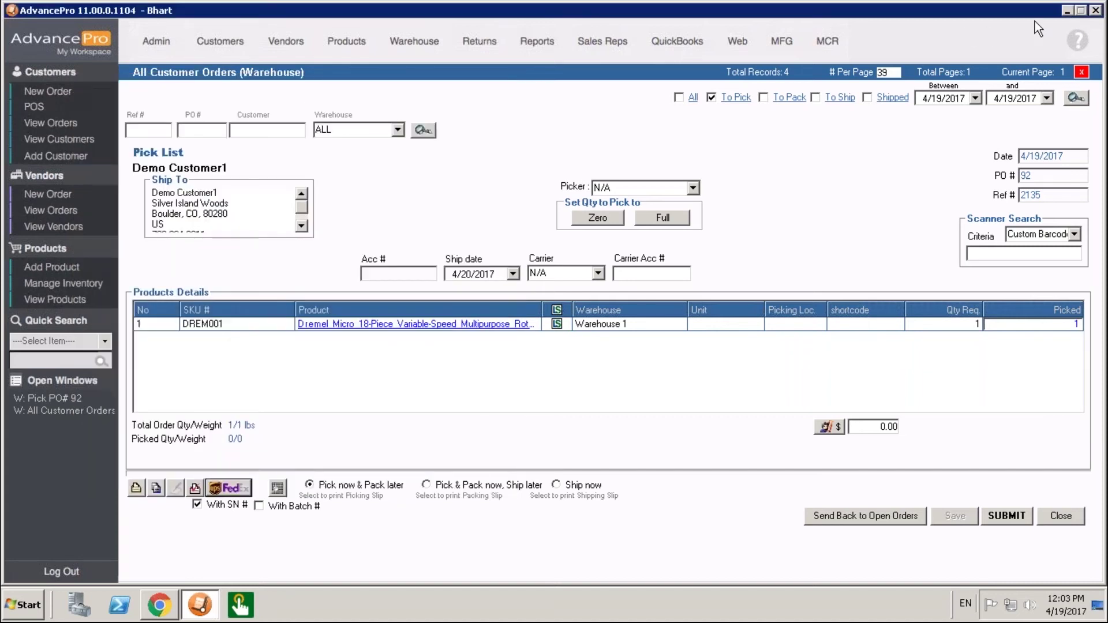
# Step: Launch UPS WorldShip from the desktop and switch back to the pick list in AdvancePro
pyautogui.click(1067, 10)
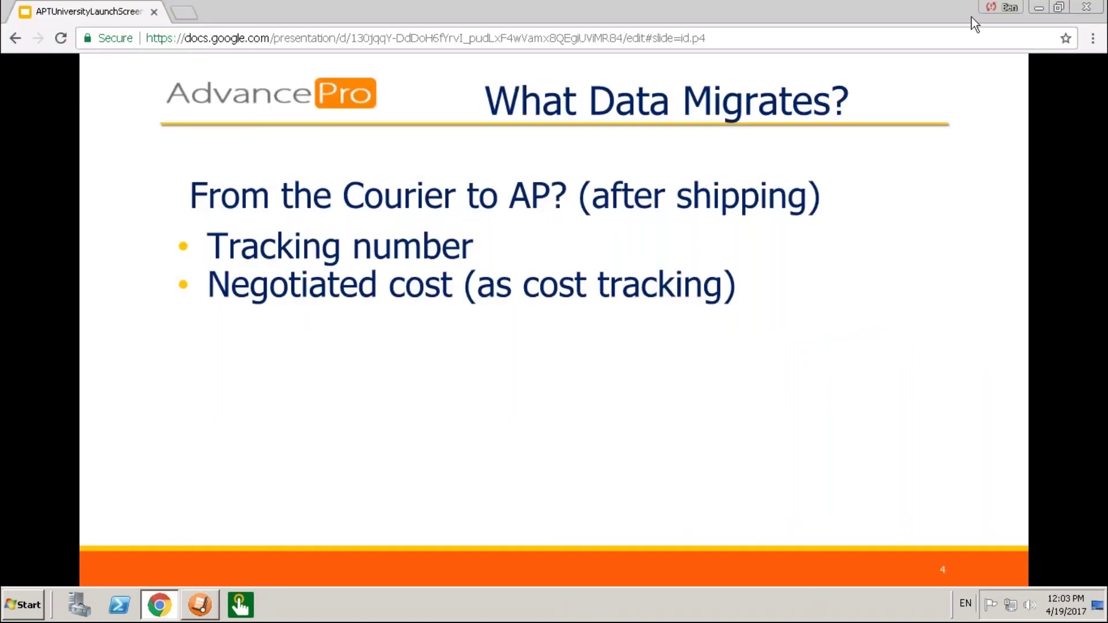
pyautogui.click(1037, 11)
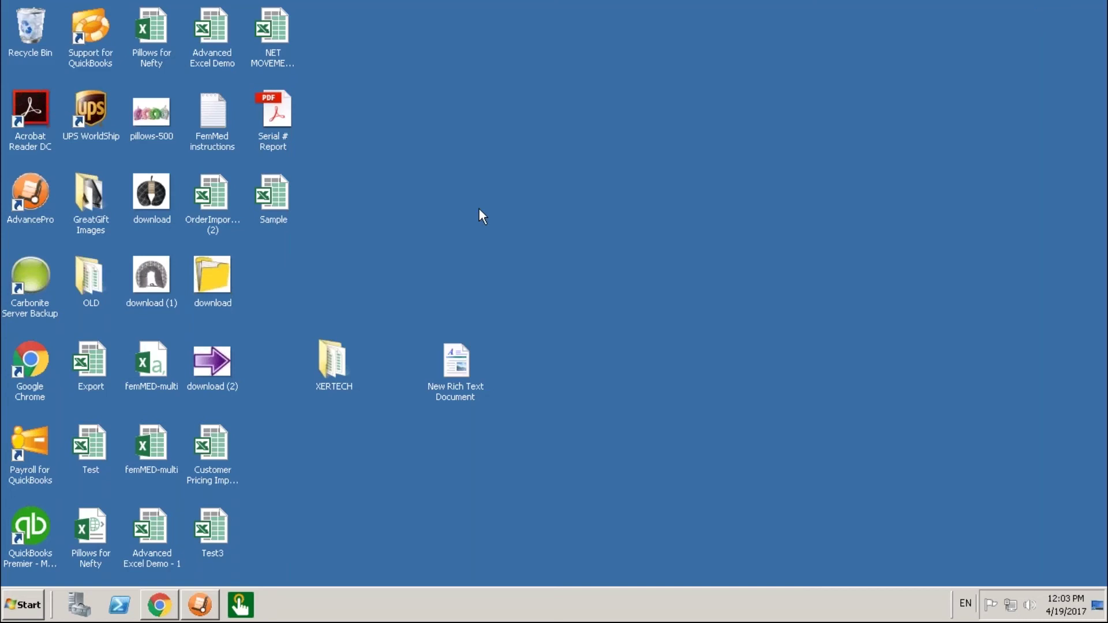
pyautogui.click(101, 107)
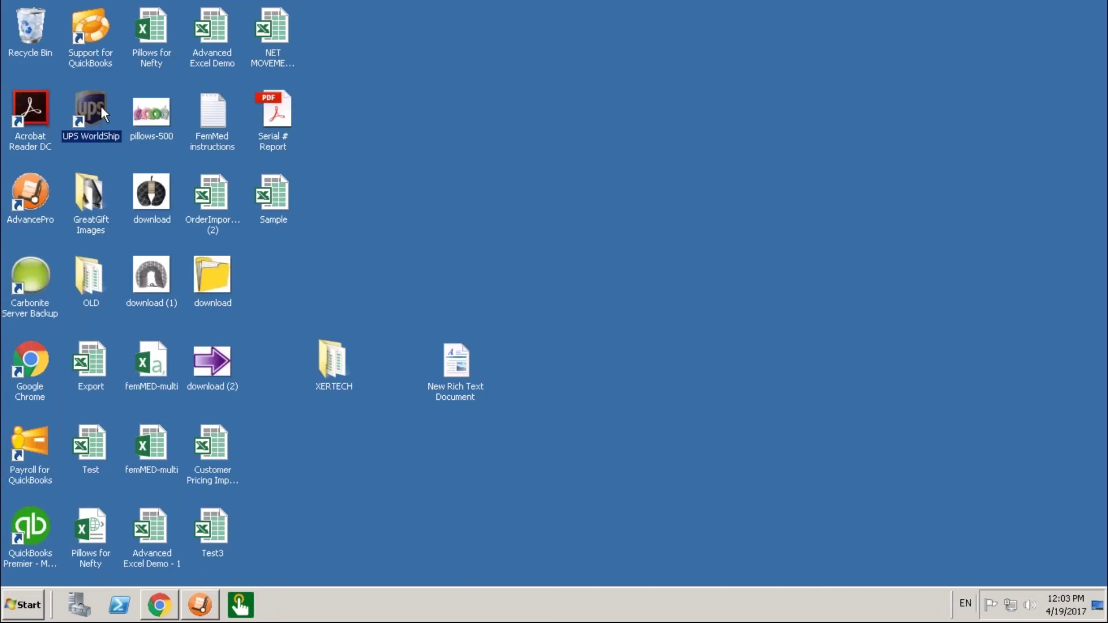
pyautogui.click(202, 613)
# Step: Open the order's UPS/FedEx shipping options and set carrier UPS, service type Next Day Air and package type Package
pyautogui.click(237, 492)
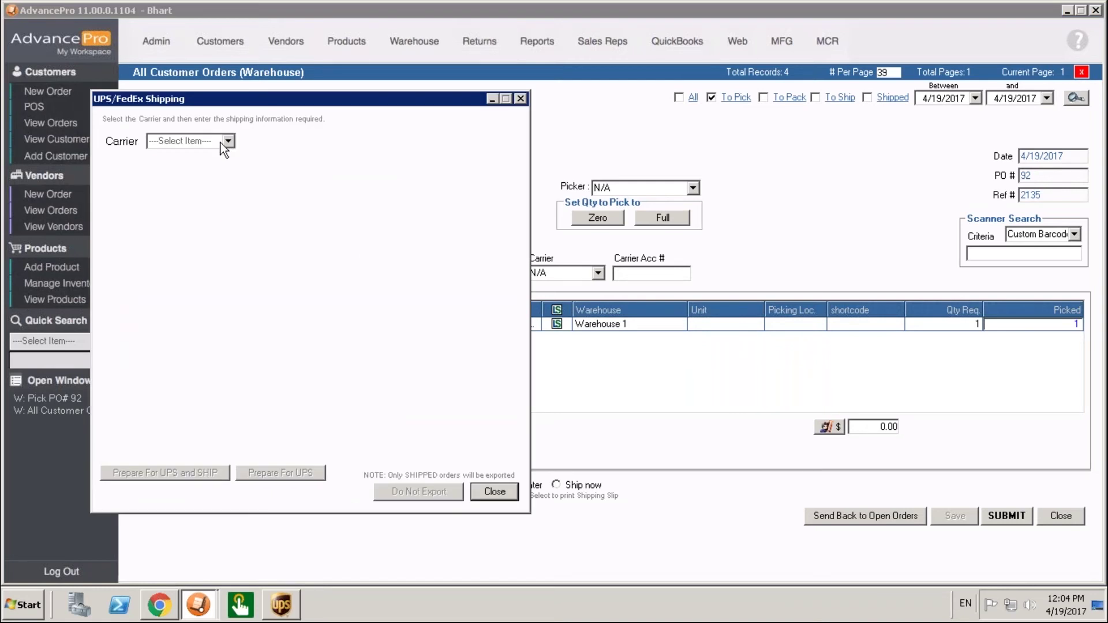
pyautogui.click(221, 143)
pyautogui.click(205, 158)
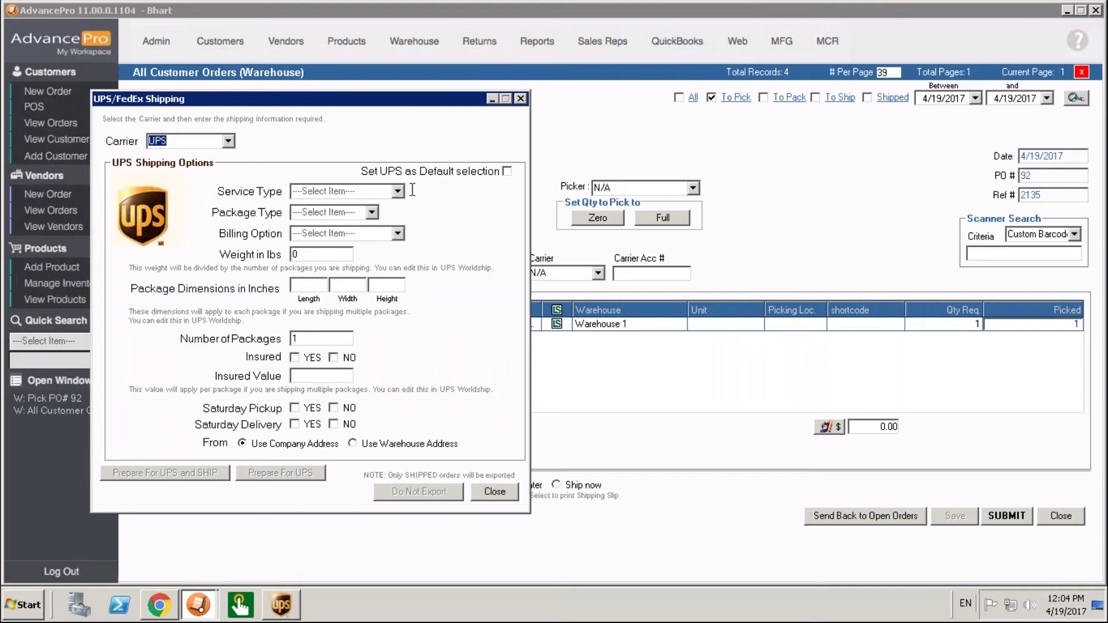
pyautogui.click(392, 193)
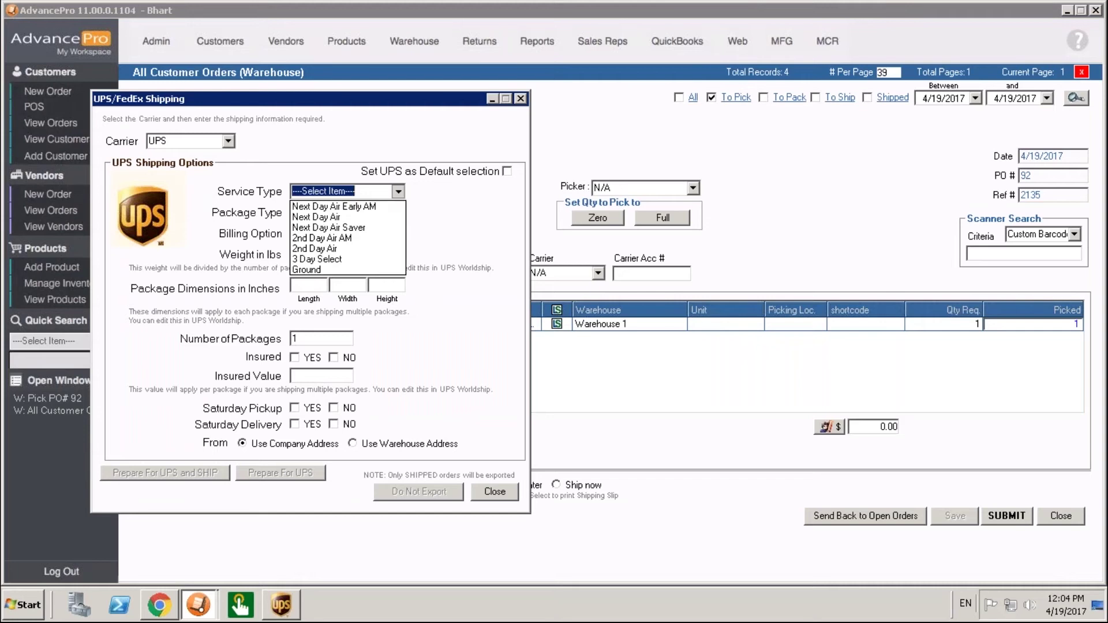
pyautogui.click(375, 217)
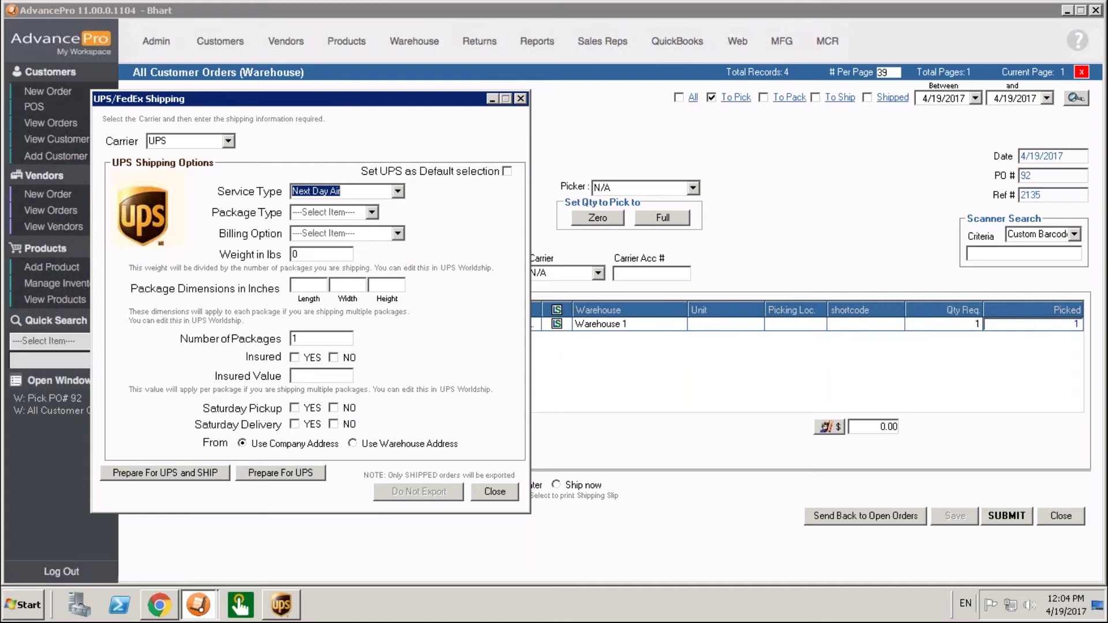
pyautogui.click(372, 212)
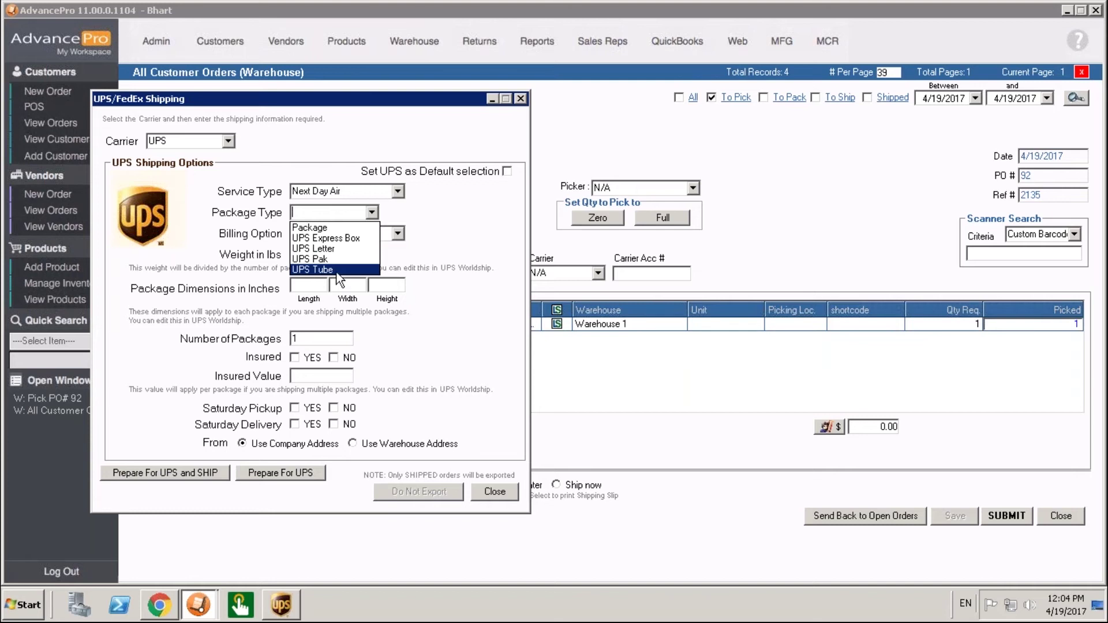
pyautogui.click(346, 229)
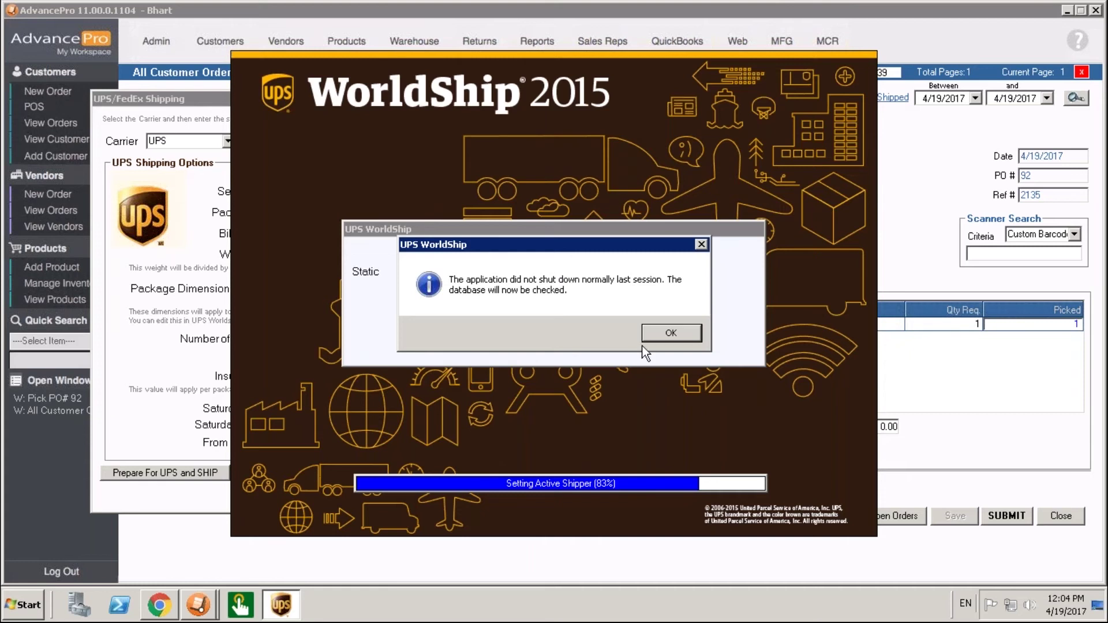
# Step: Set the UPS billing option to Prepaid, dismissing the WorldShip startup messages and returning to the shipping options
pyautogui.click(654, 334)
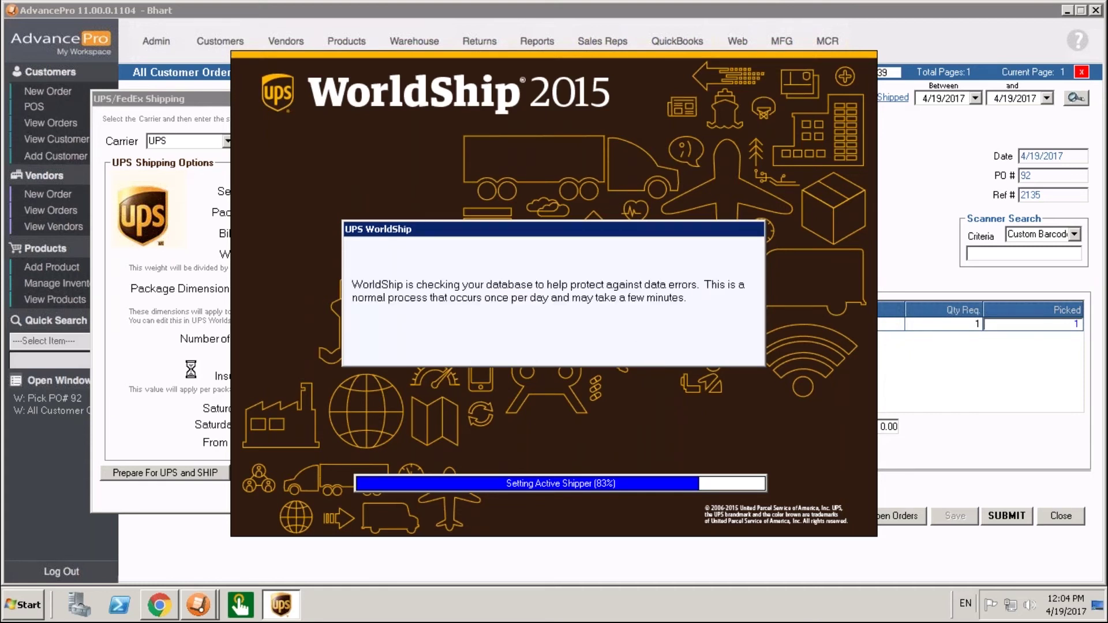
pyautogui.click(179, 340)
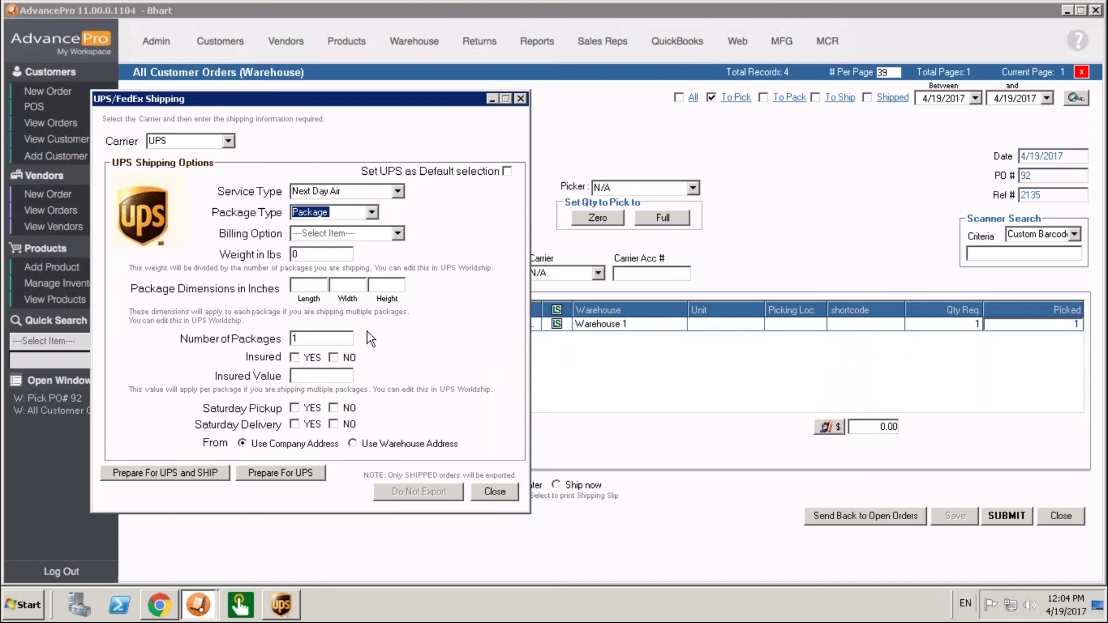
pyautogui.click(399, 233)
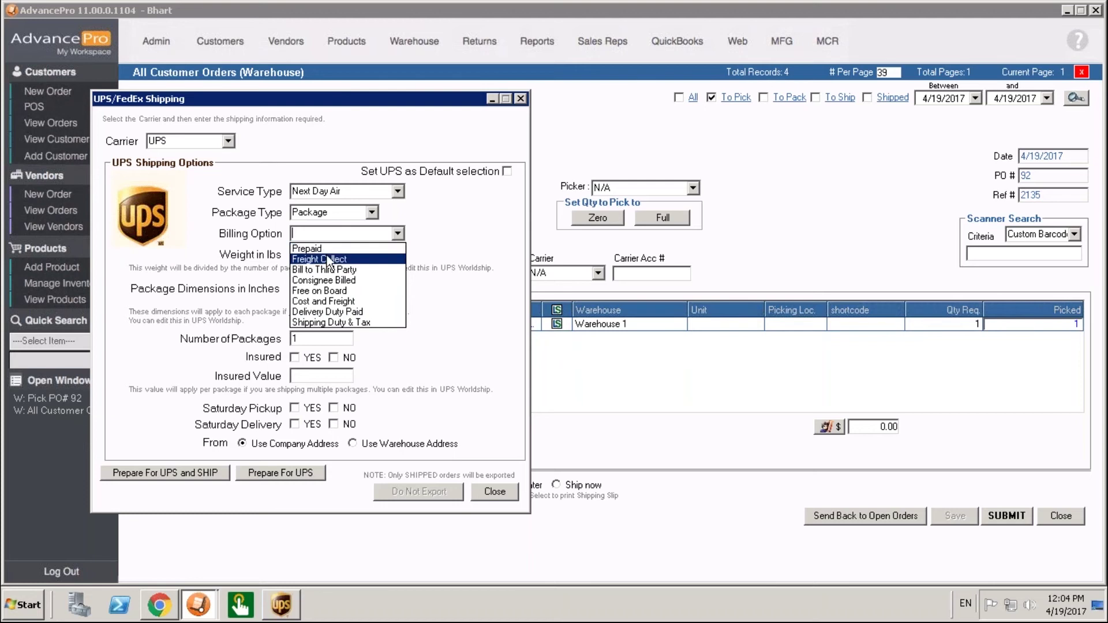
pyautogui.click(312, 248)
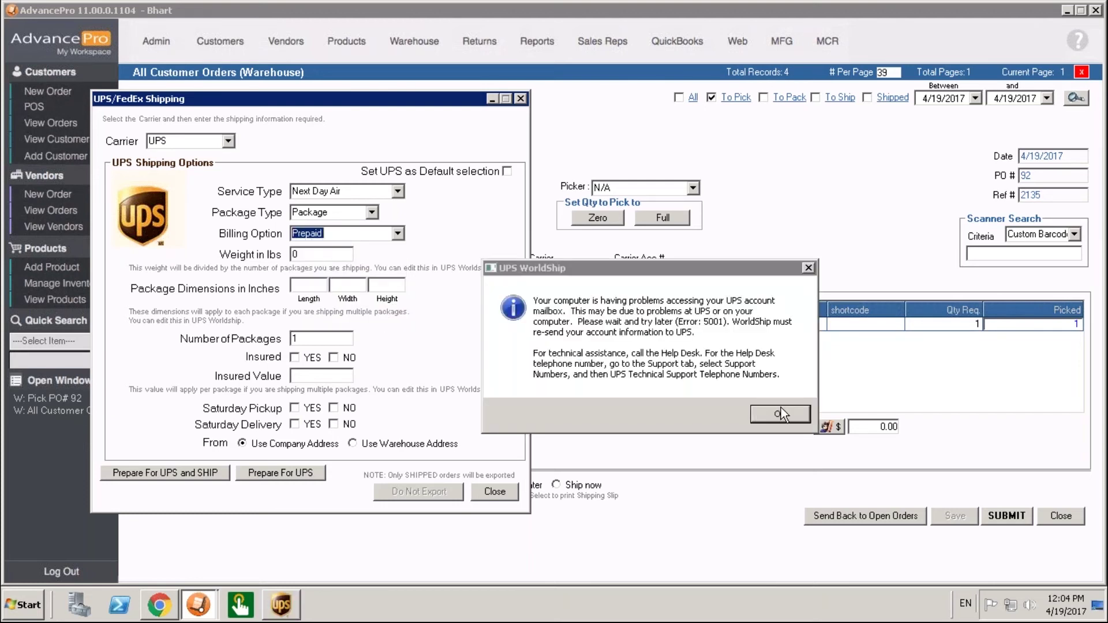
pyautogui.click(780, 412)
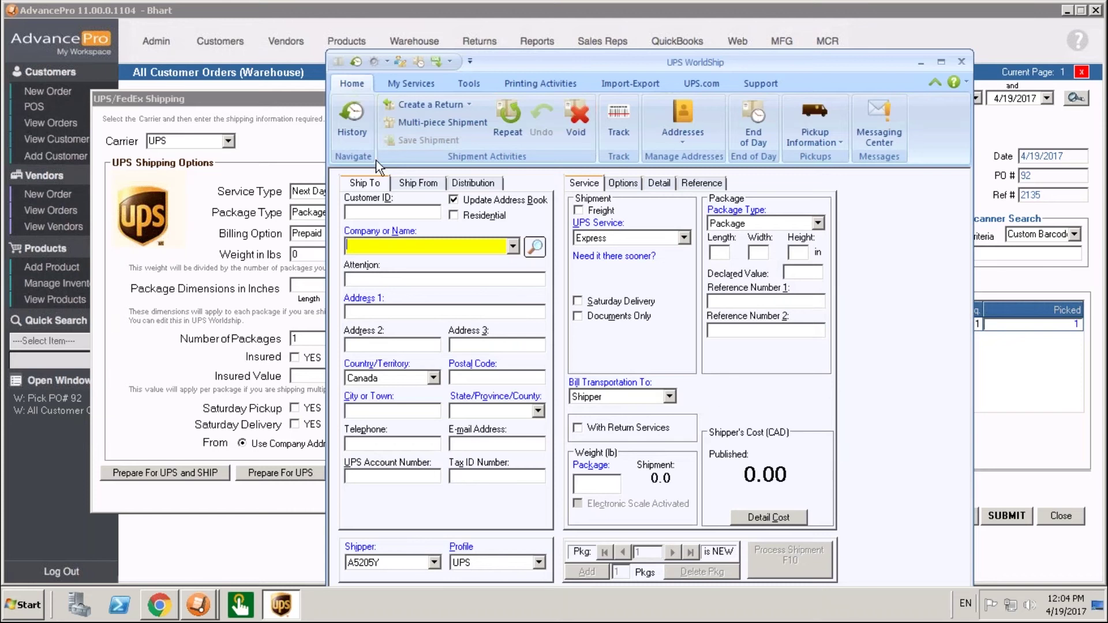
pyautogui.click(204, 247)
# Step: Set the weight to 12 lbs and the package dimensions to 12 × 12 × 12 inches, and prepare the order for UPS and ship it
pyautogui.click(325, 254)
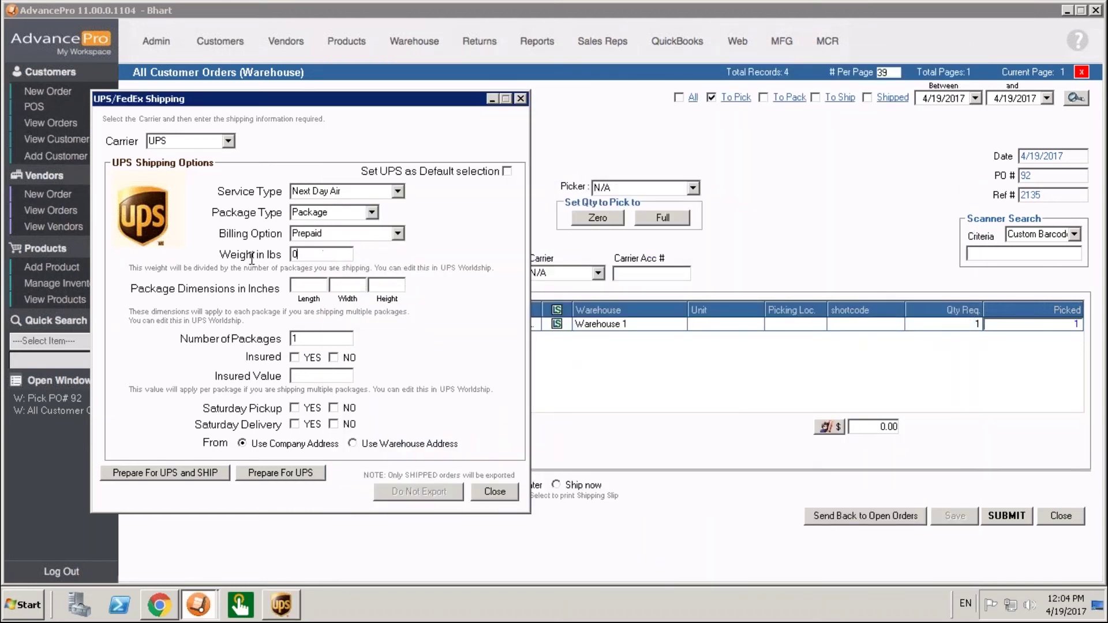
pyautogui.hotkey('shift', 'Home')
pyautogui.write('12')
pyautogui.click(312, 285)
pyautogui.write('12')
pyautogui.click(332, 285)
pyautogui.write('12')
pyautogui.click(392, 285)
pyautogui.write('12')
pyautogui.click(130, 474)
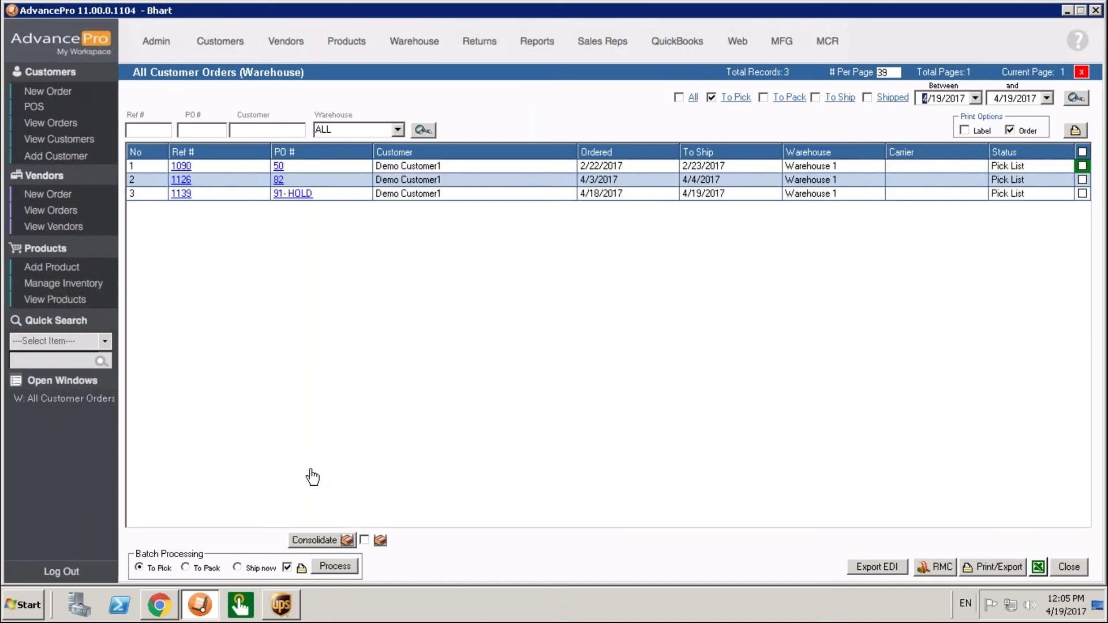
# Step: Switch to UPS WorldShip, batch import the shipments with the AdvancePro_Import map and save the imported records
pyautogui.click(283, 606)
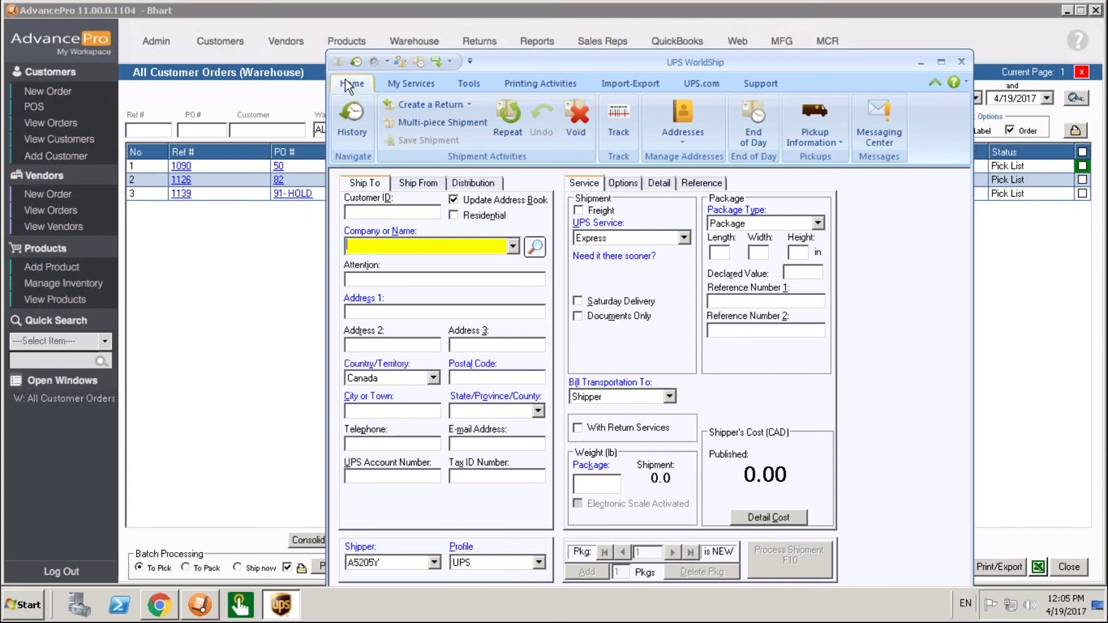
pyautogui.click(617, 85)
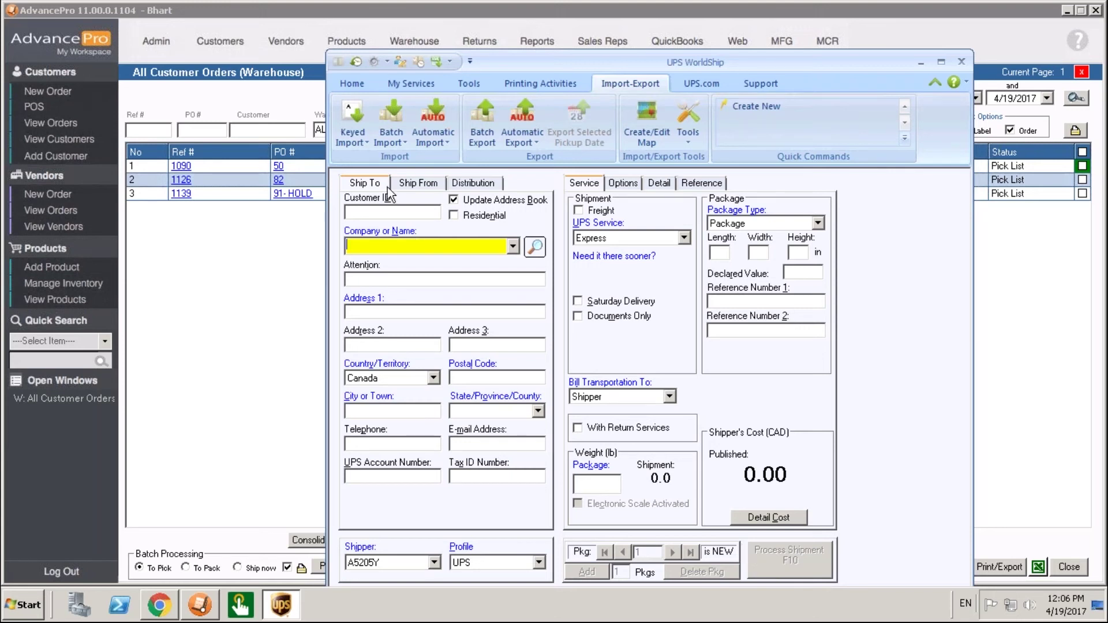
pyautogui.click(394, 108)
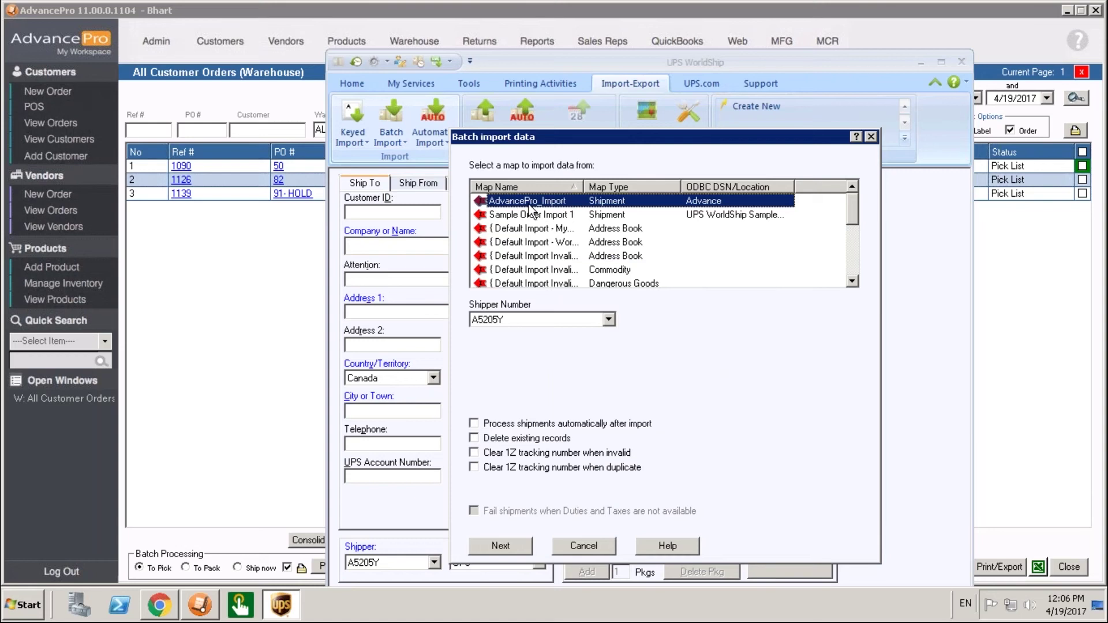
pyautogui.click(511, 549)
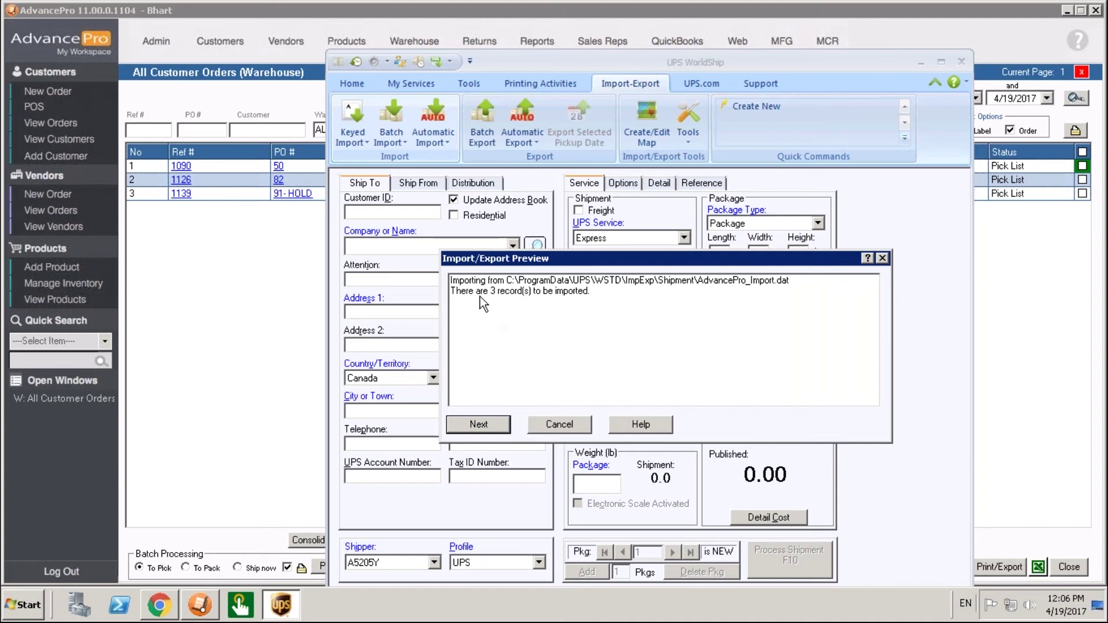
pyautogui.click(490, 427)
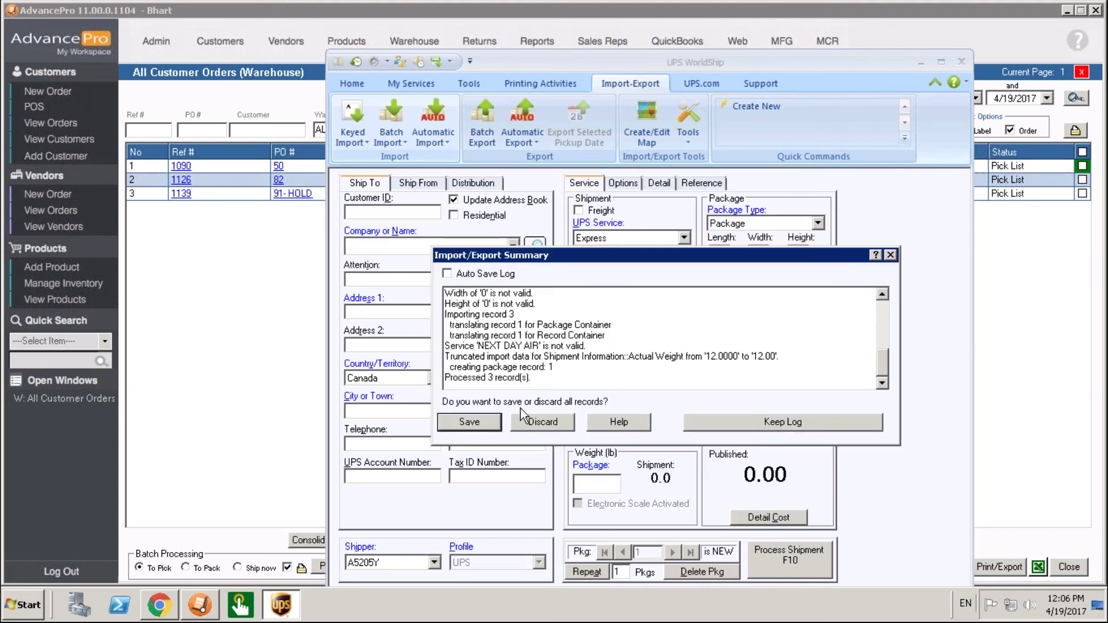
pyautogui.click(492, 423)
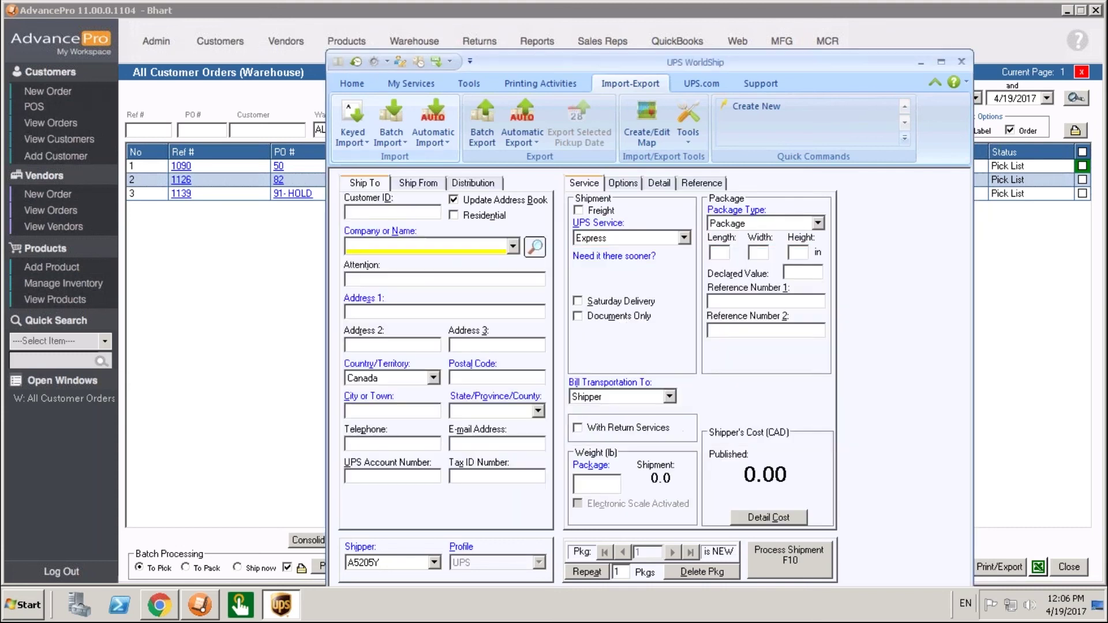
# Step: Open the shipment history, expand the Great Gift DEMO imported shipments and view the second shipment's package and shipper details
pyautogui.click(361, 82)
pyautogui.click(352, 120)
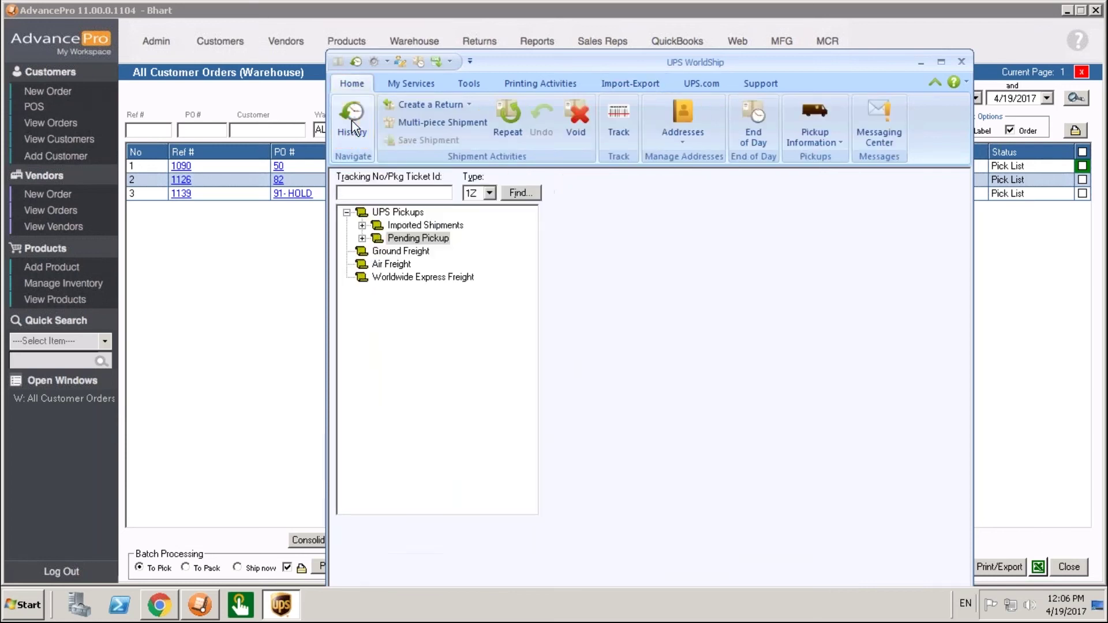
pyautogui.click(362, 226)
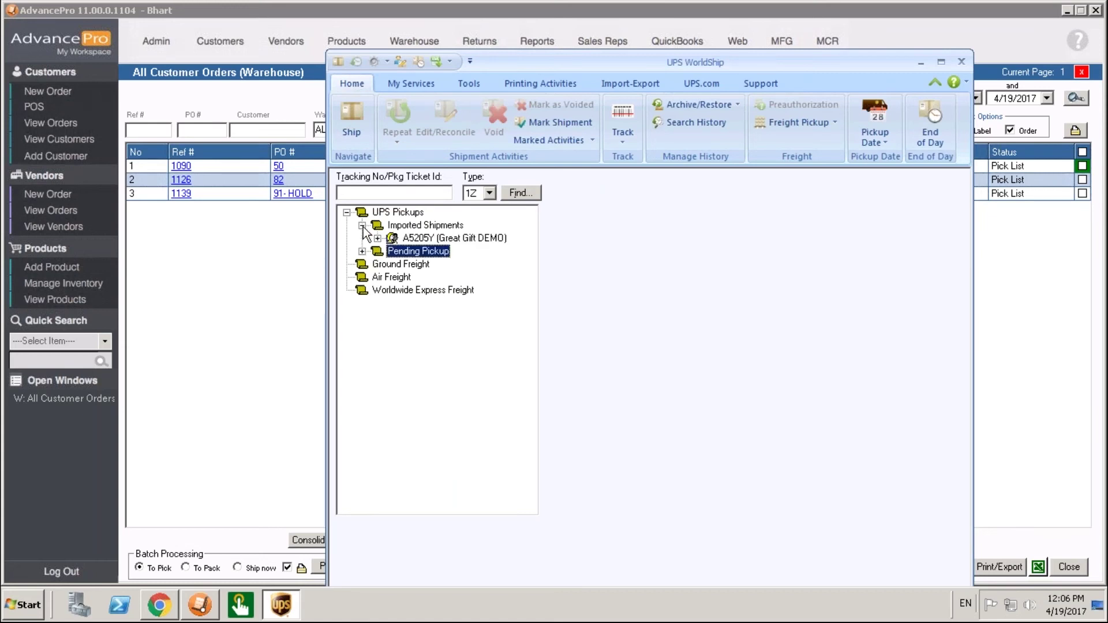
pyautogui.click(377, 239)
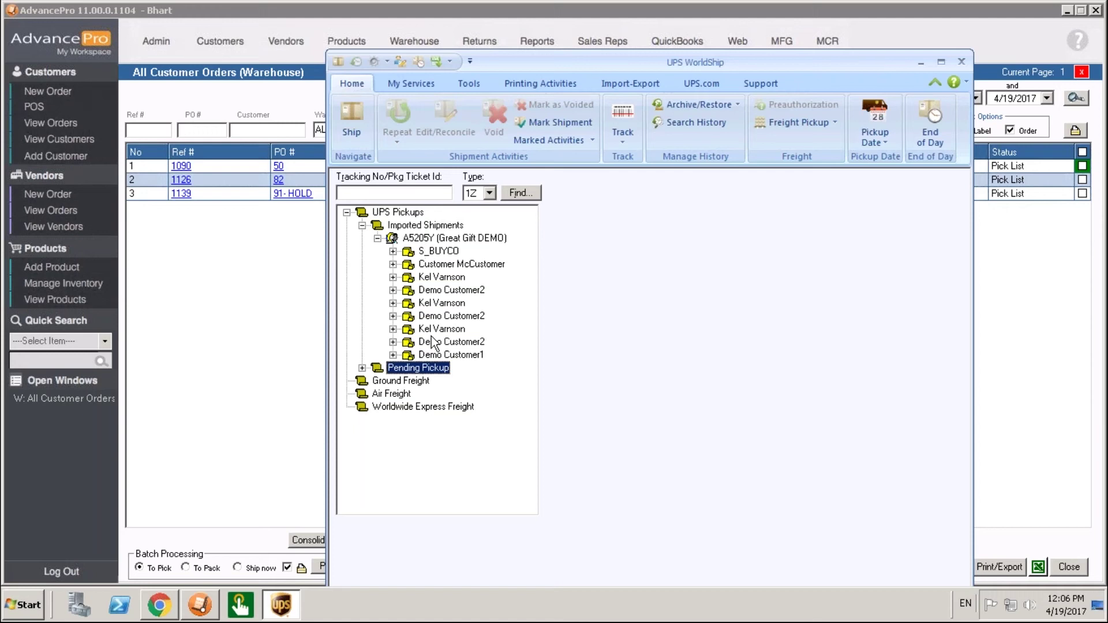
pyautogui.click(393, 264)
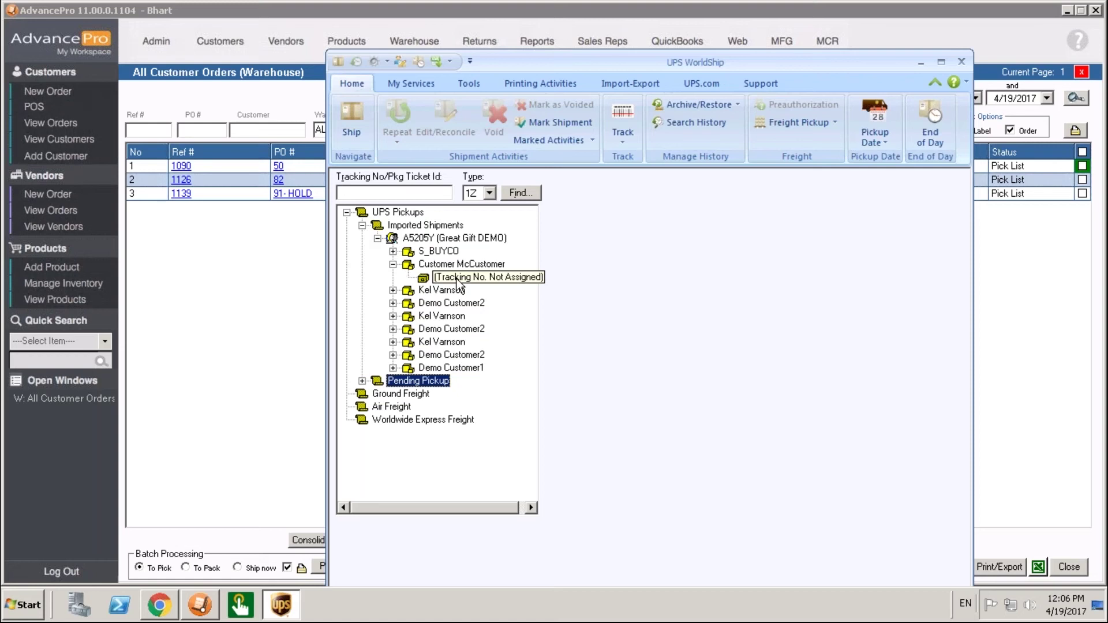
pyautogui.click(456, 280)
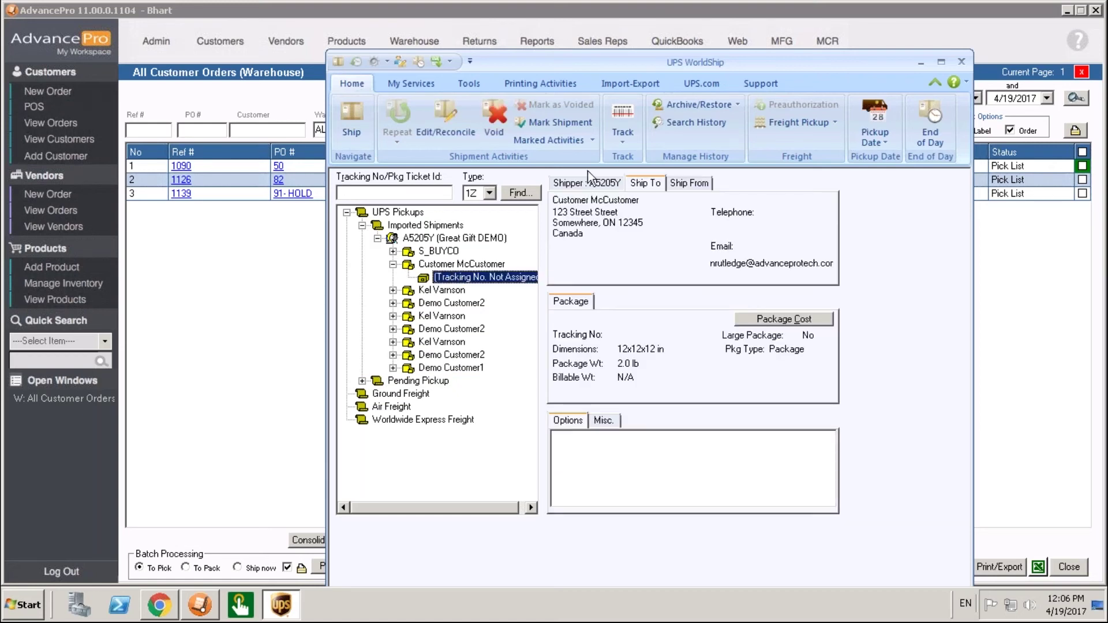
pyautogui.click(603, 185)
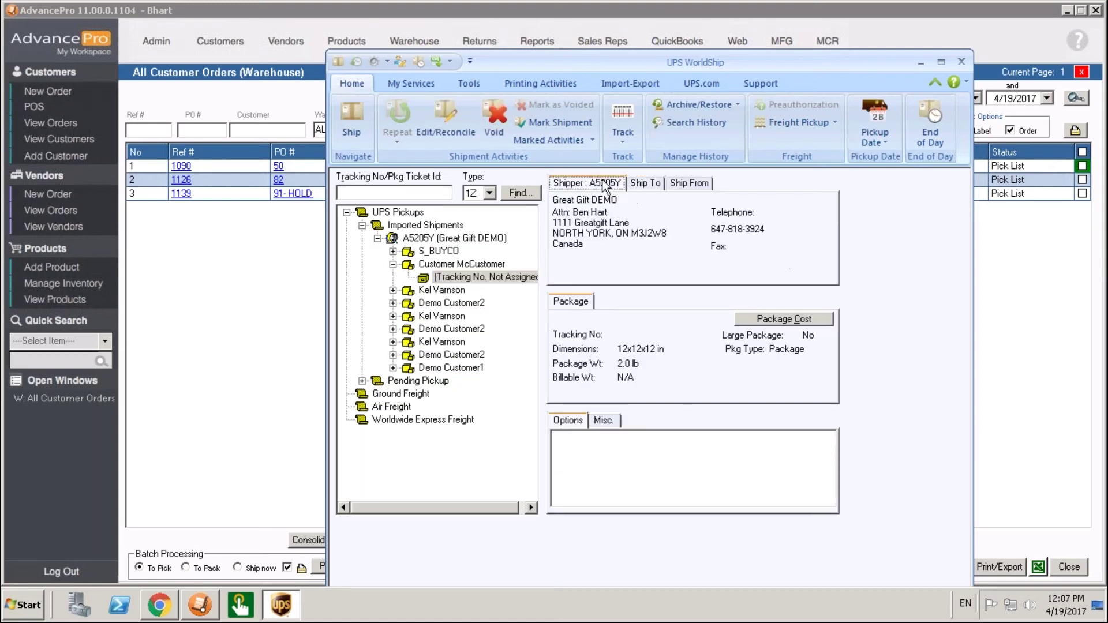
# Step: Open the selected imported shipment for editing and review its Ship From and Ship To details
pyautogui.rightClick(492, 283)
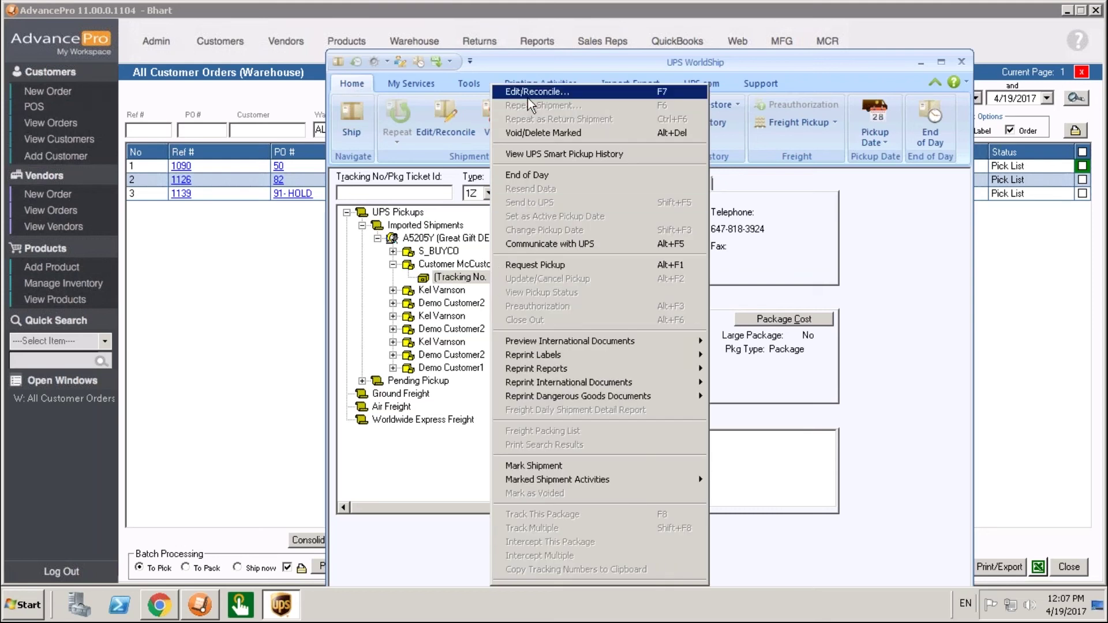
pyautogui.click(534, 91)
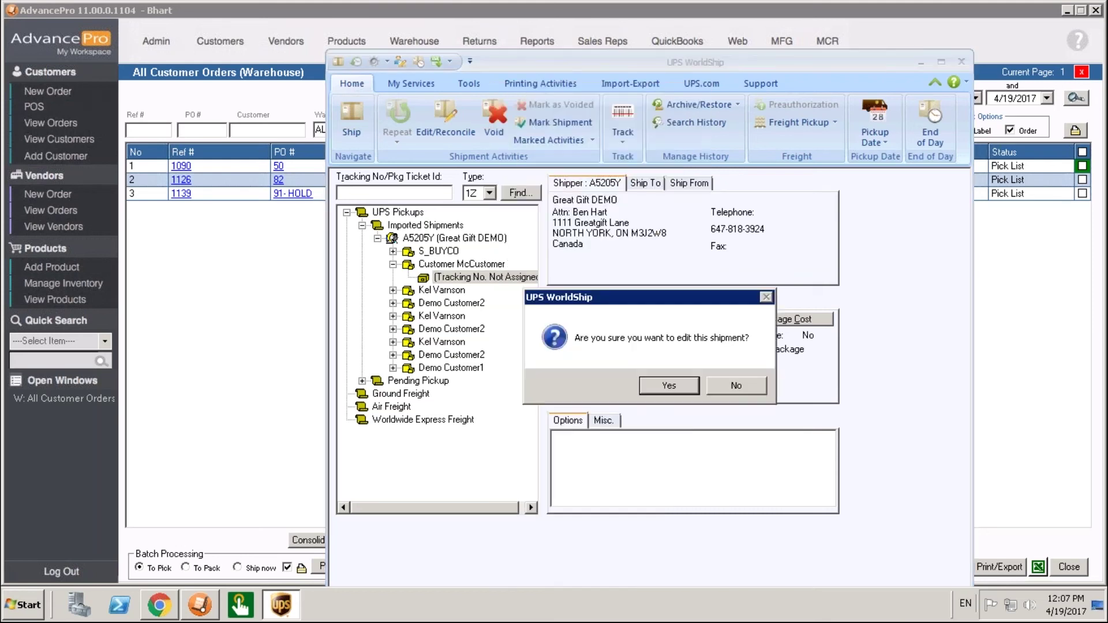
pyautogui.click(669, 386)
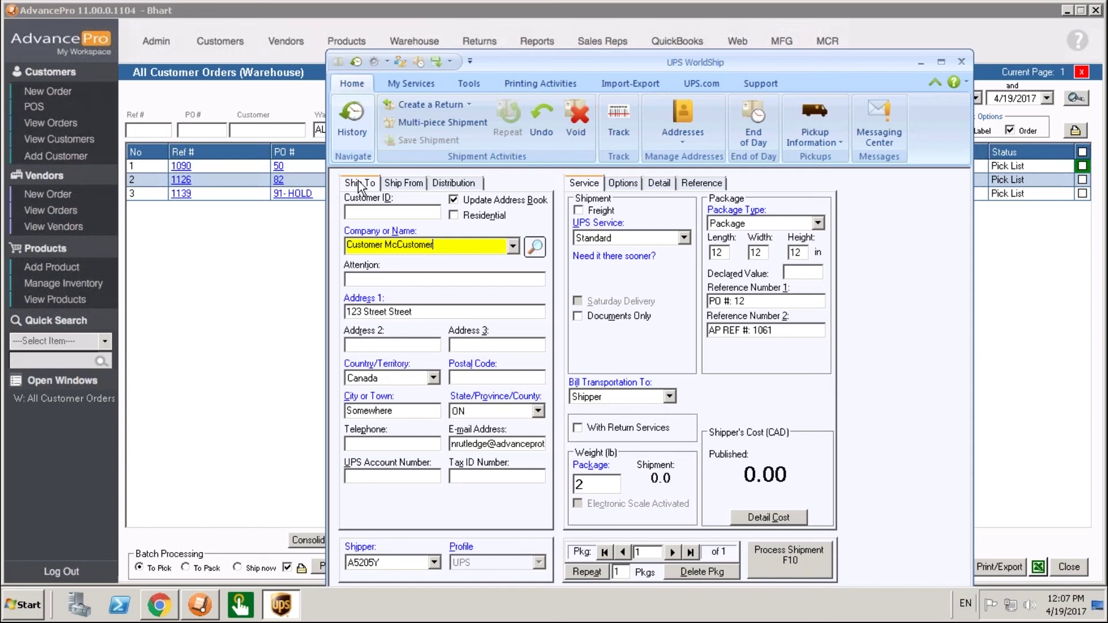
pyautogui.click(394, 185)
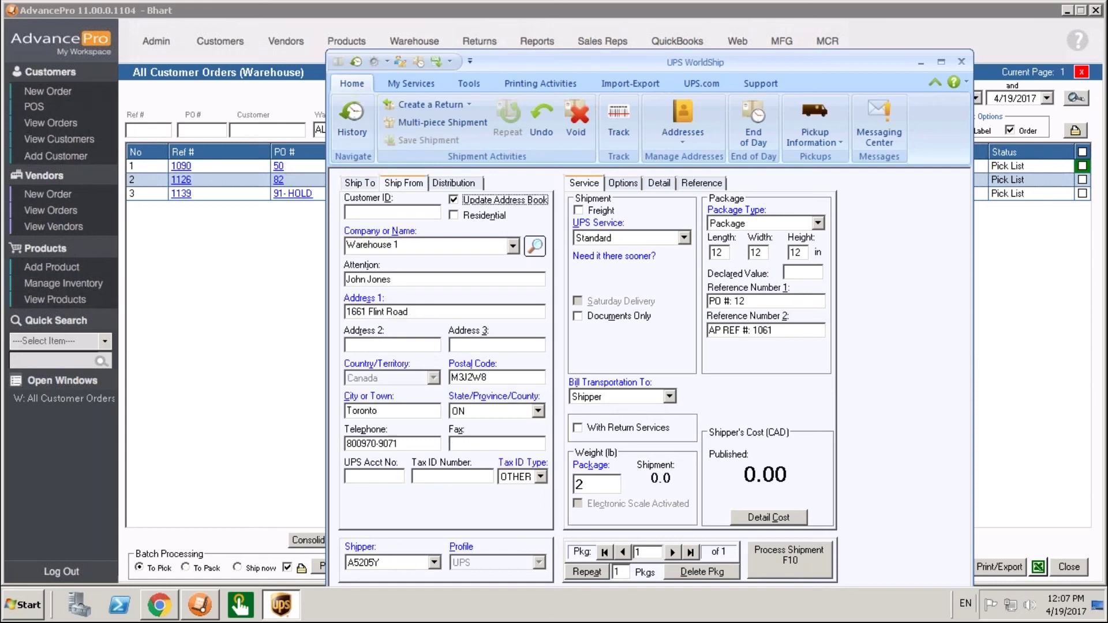
pyautogui.click(370, 186)
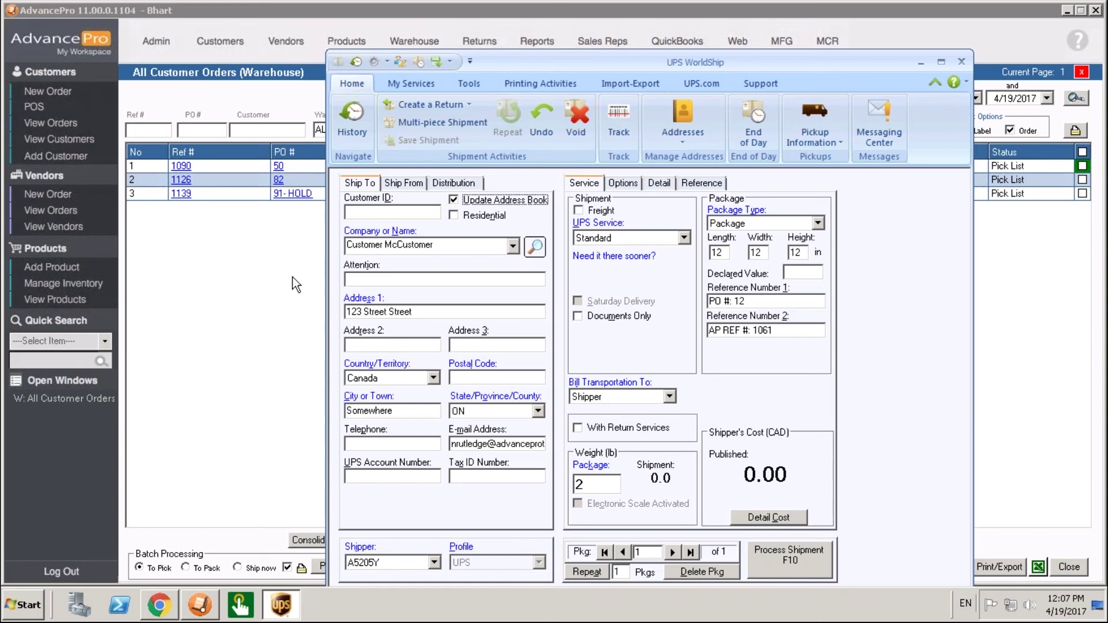
# Step: Switch back to AdvancePro, list the shipped warehouse orders, and view the second order's tracking number field before closing the order
pyautogui.click(231, 275)
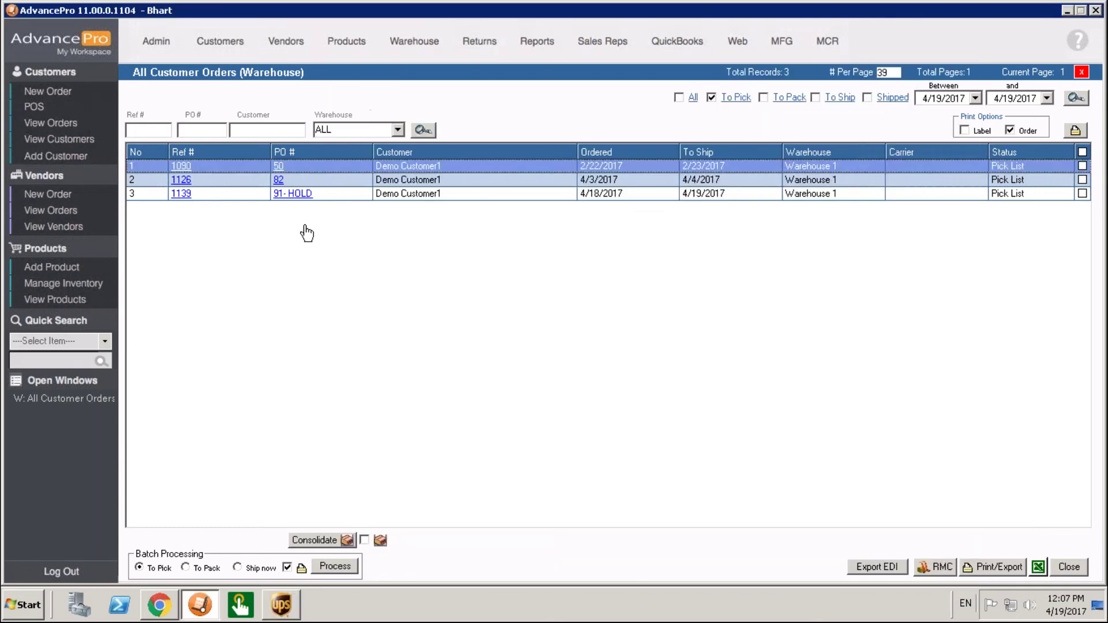
pyautogui.click(888, 99)
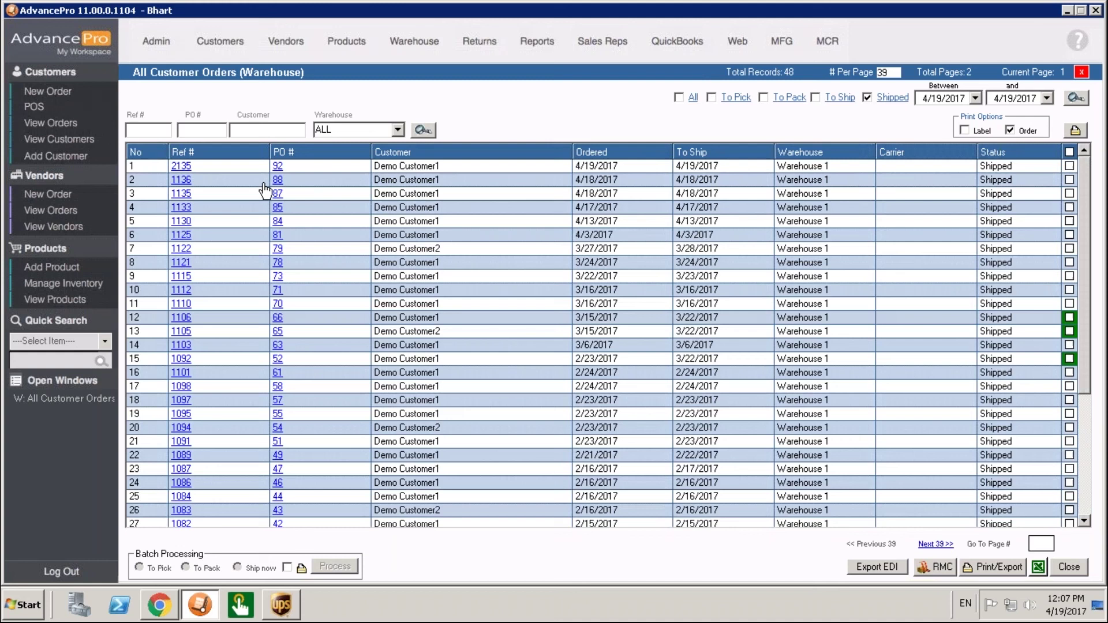
pyautogui.click(277, 182)
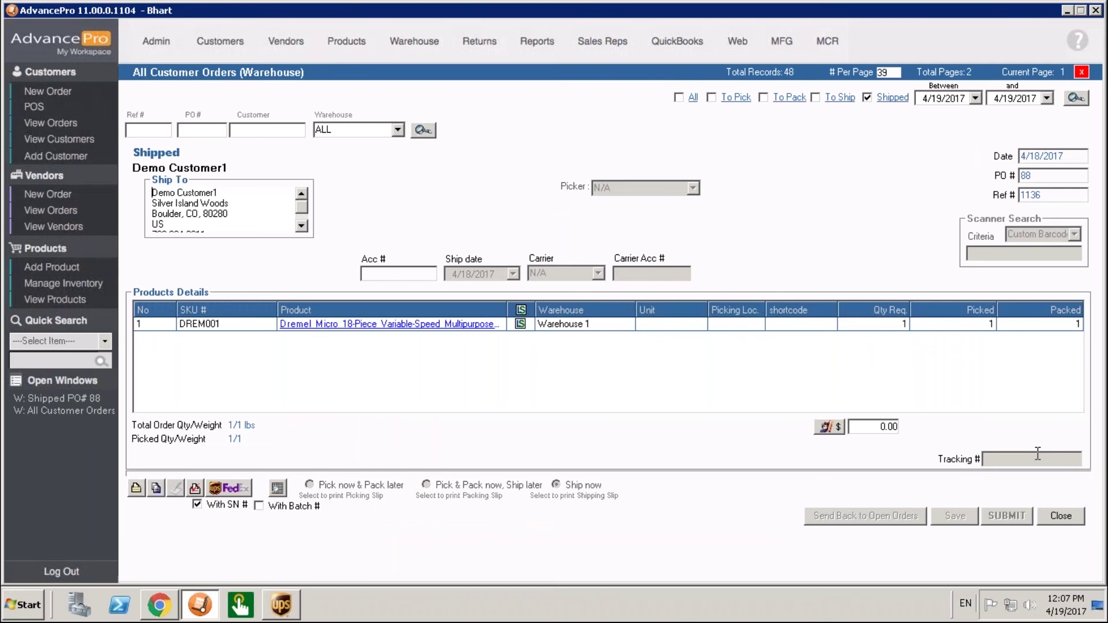
pyautogui.click(1075, 520)
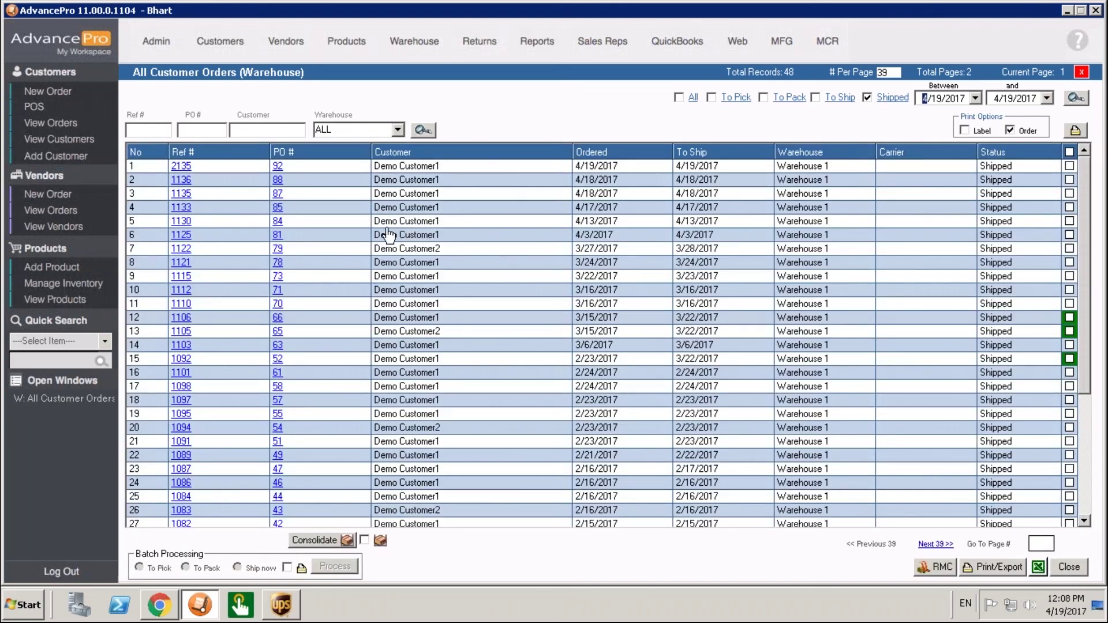
# Step: Enable printing the tracking number on invoices in the site's printing settings and save the change
pyautogui.click(155, 46)
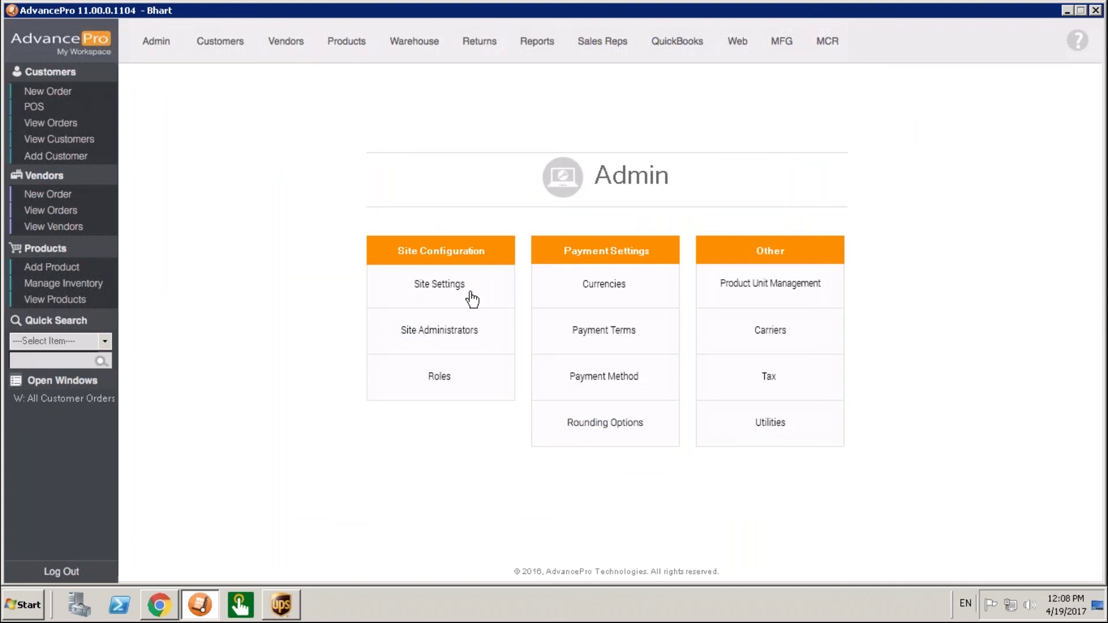
pyautogui.click(439, 285)
pyautogui.click(657, 90)
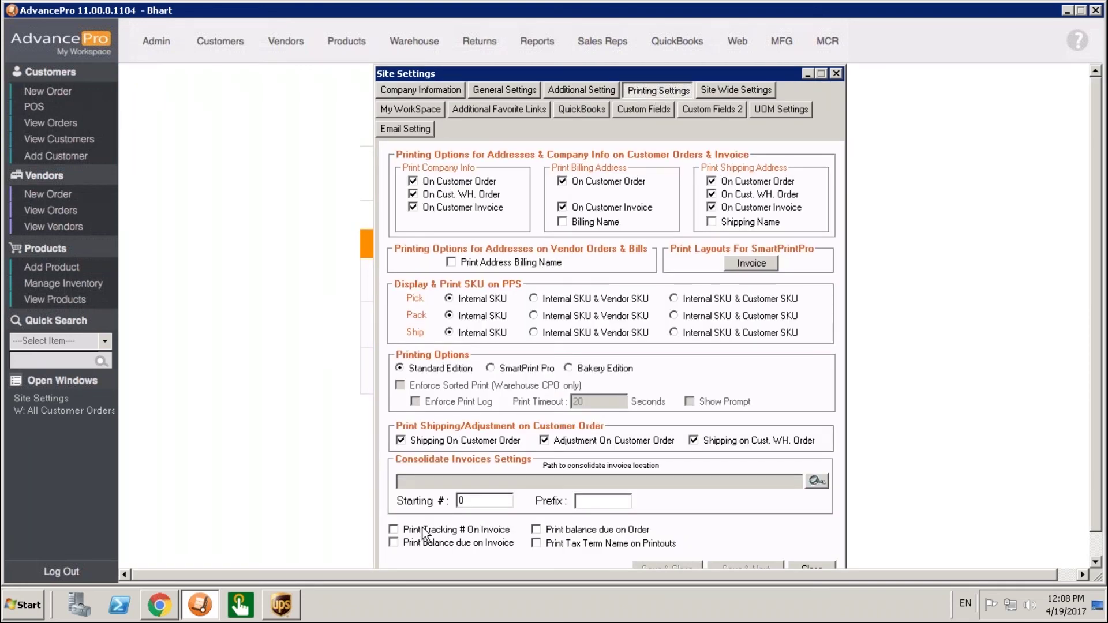
pyautogui.click(423, 530)
pyautogui.click(670, 560)
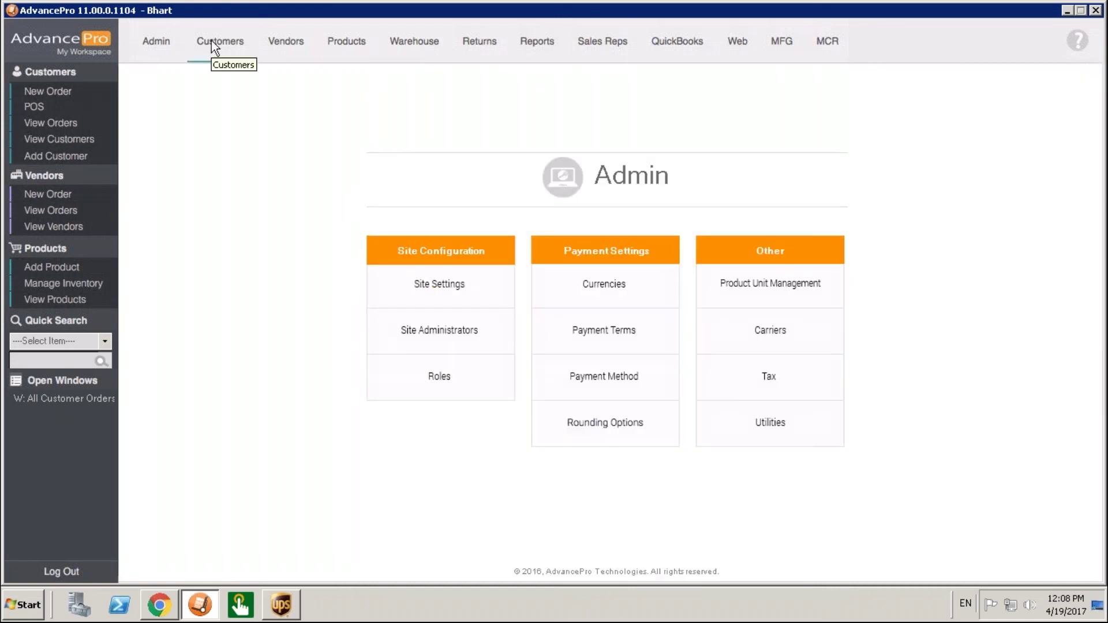
# Step: Open the customer invoices and credit memos list, view the first pending invoice and close it
pyautogui.click(211, 42)
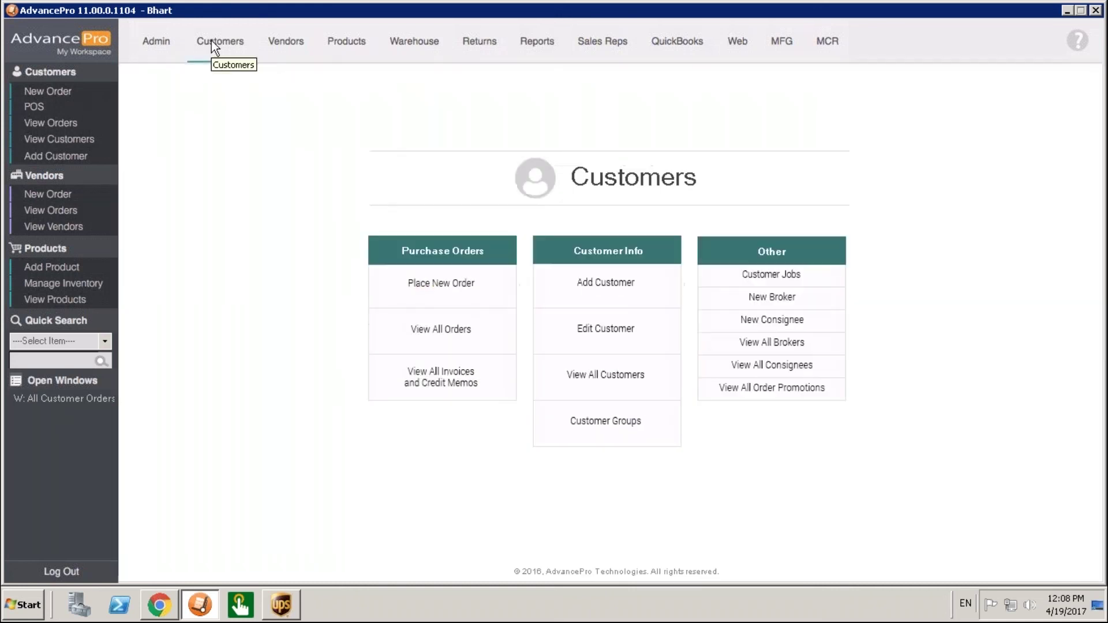
pyautogui.click(482, 390)
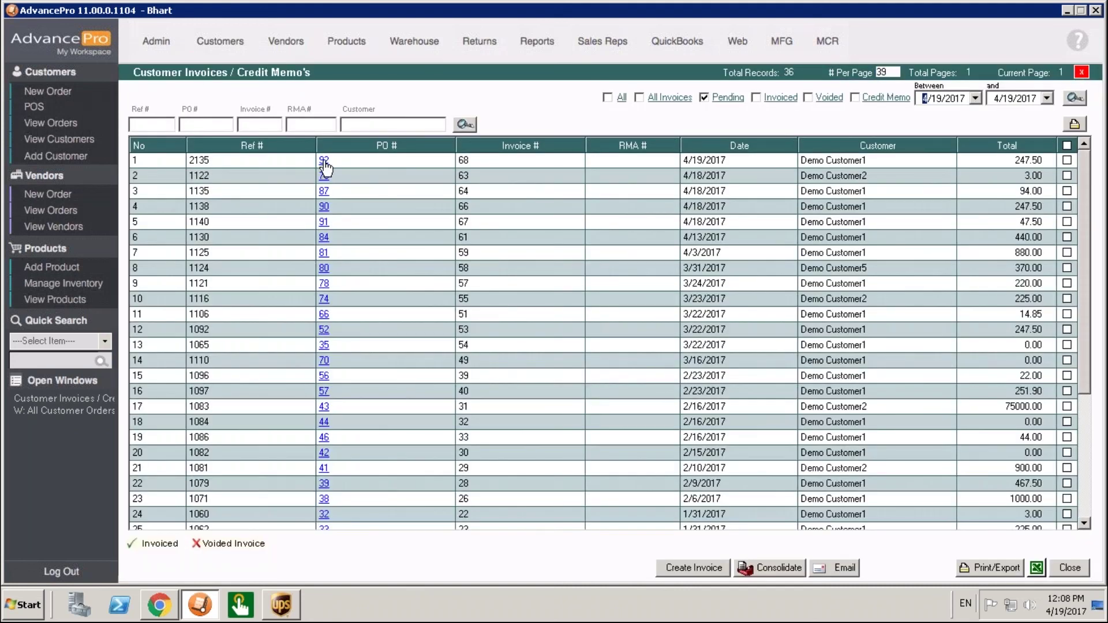
pyautogui.click(325, 166)
pyautogui.doubleClick(325, 166)
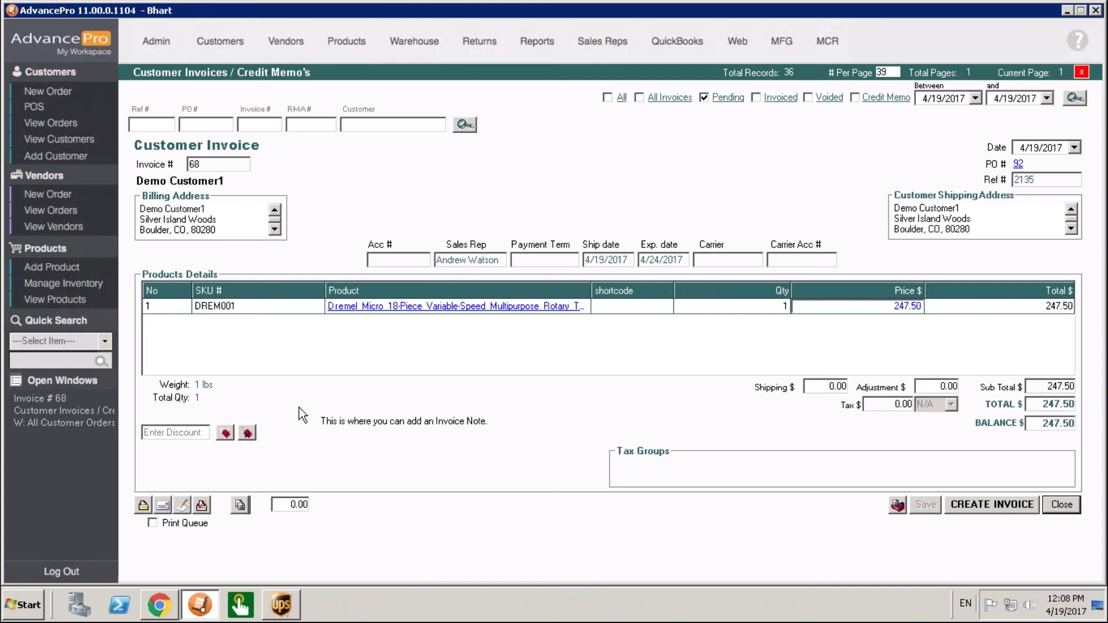
pyautogui.click(1063, 505)
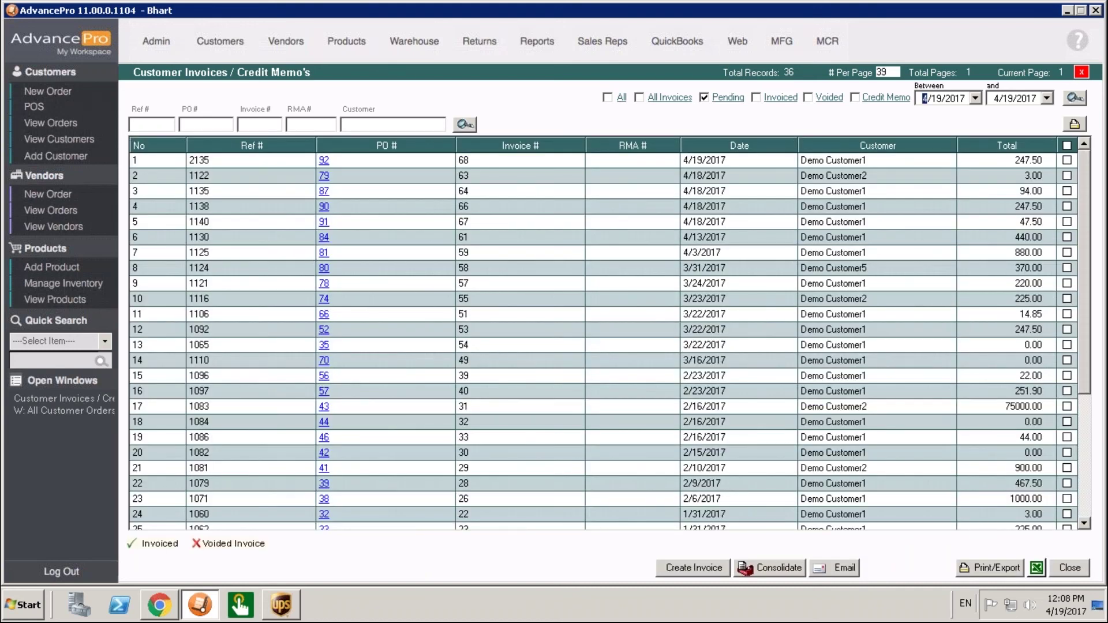
# Step: Generate the warehouse Tracking Number Report for all customers between 3/19/2017 and 4/19/2017
pyautogui.click(545, 41)
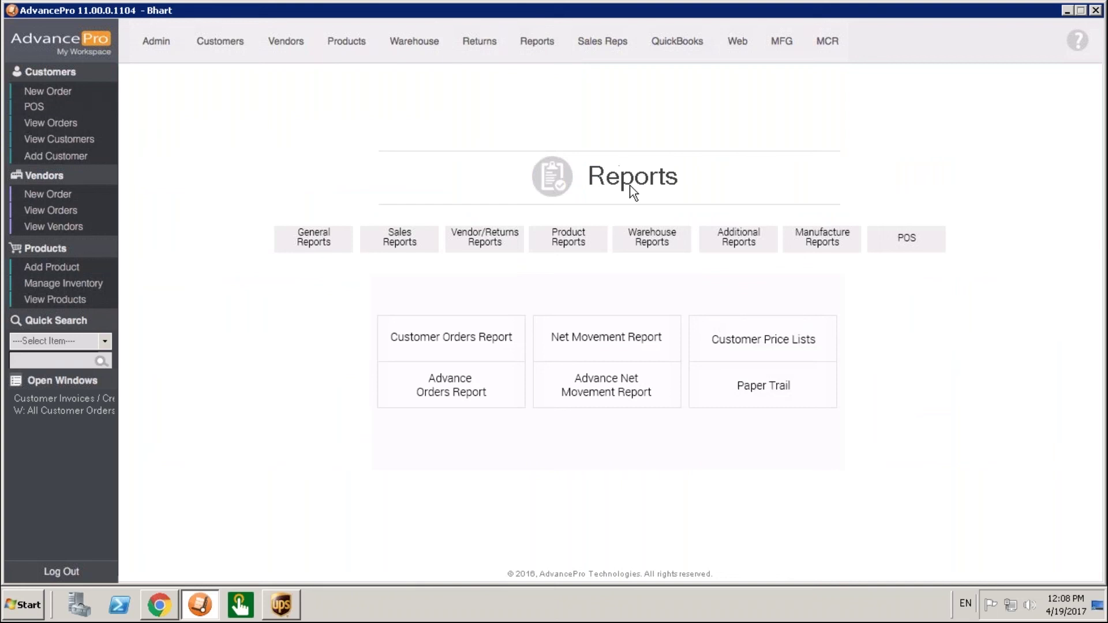
pyautogui.click(664, 241)
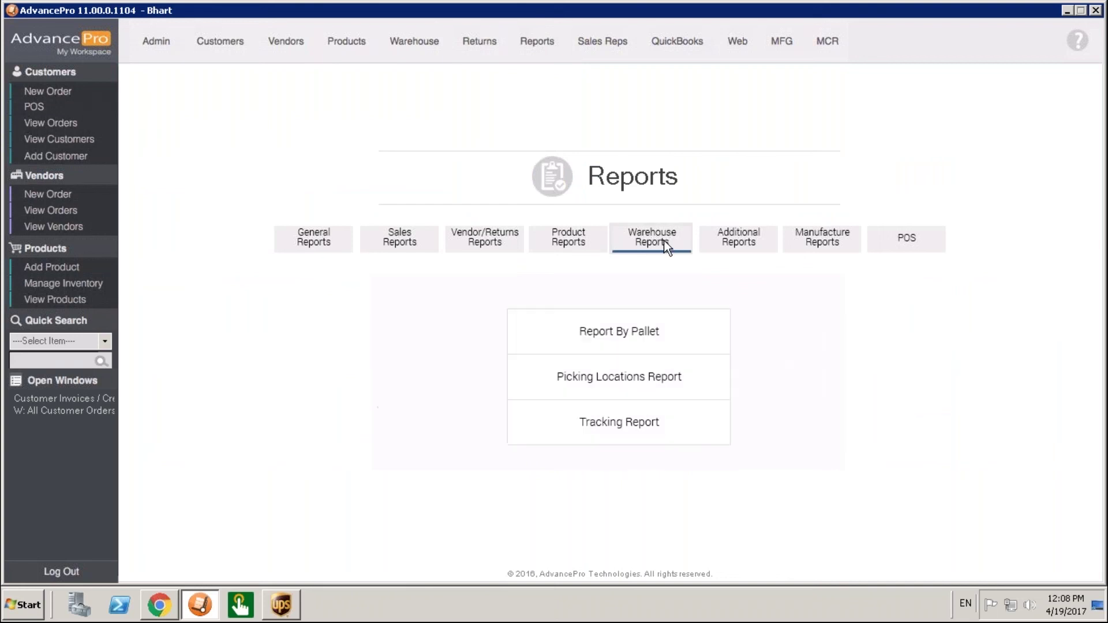
pyautogui.click(640, 424)
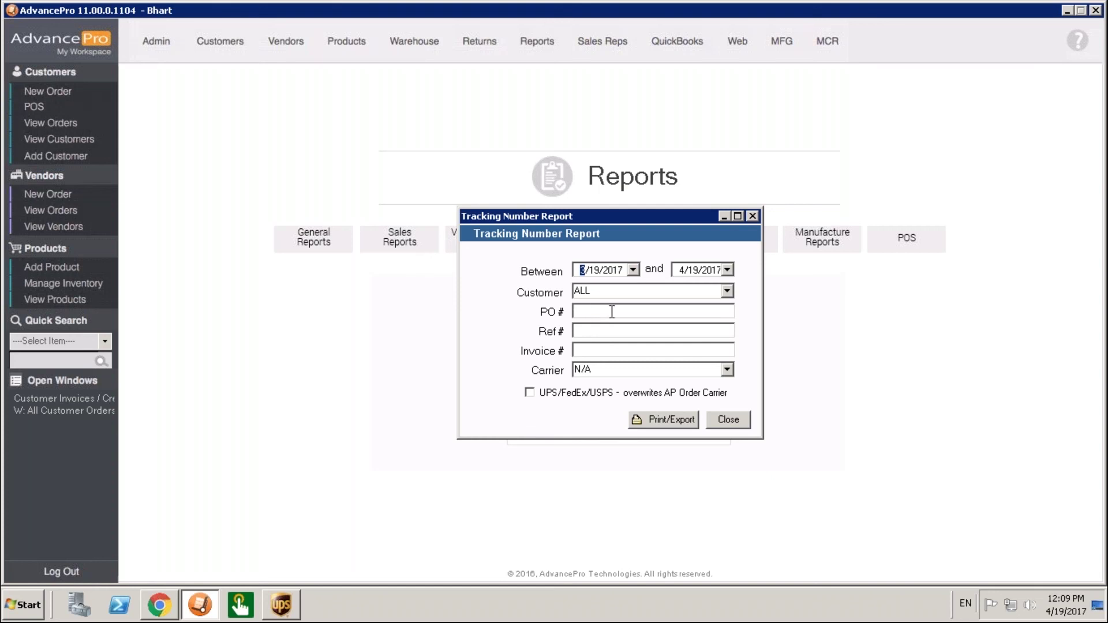
pyautogui.click(662, 420)
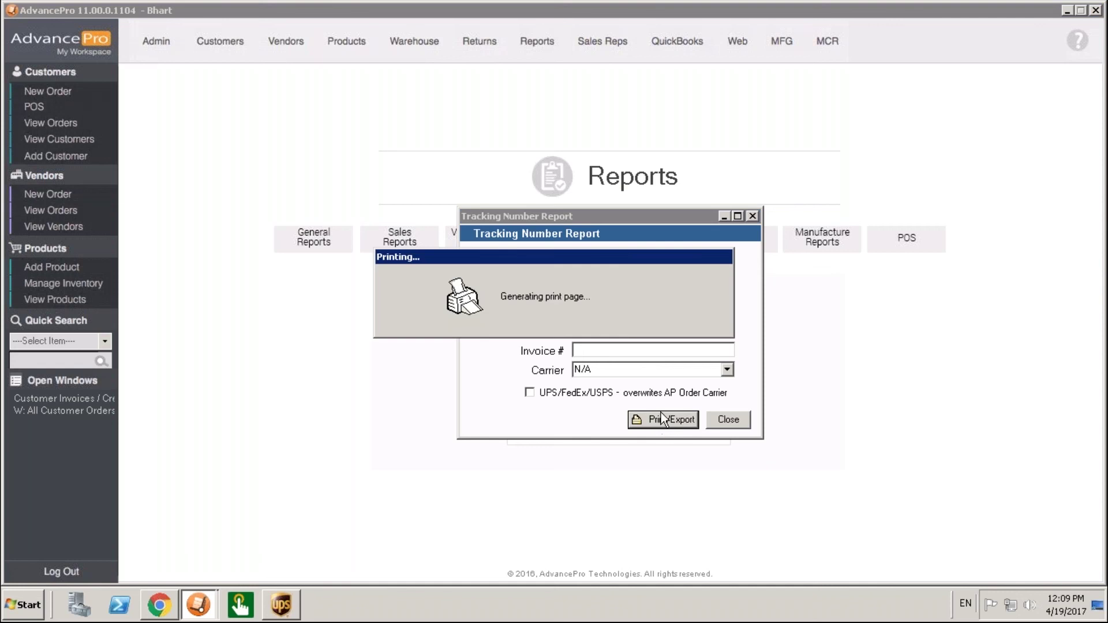